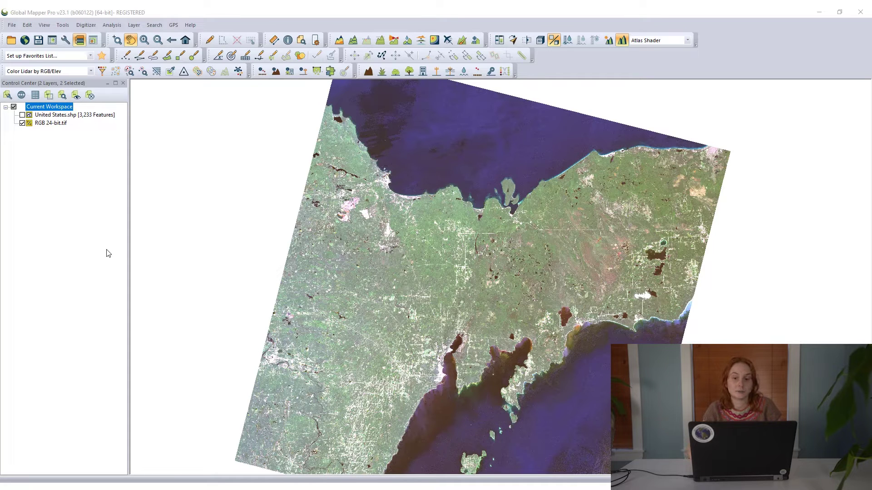
# Begin a GeoTIFF raster export of RGB 24-bit.tif and bring up its Tiling options.
pyautogui.click(22, 124)
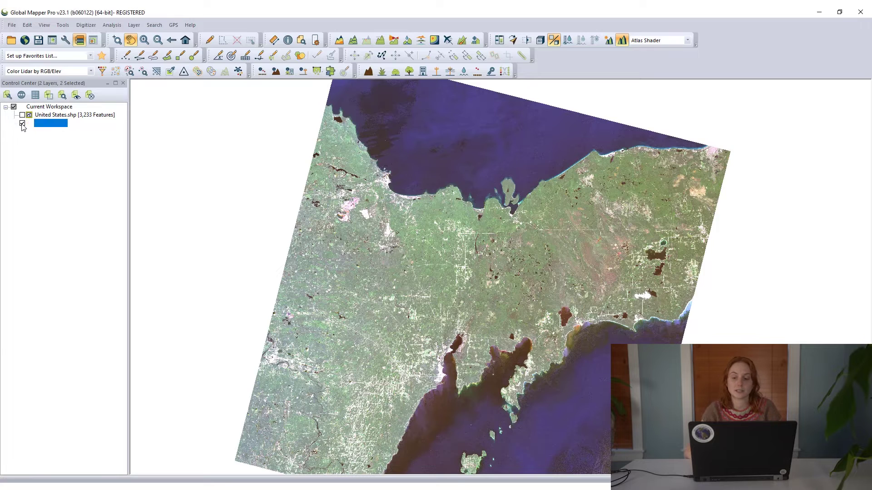
pyautogui.click(22, 123)
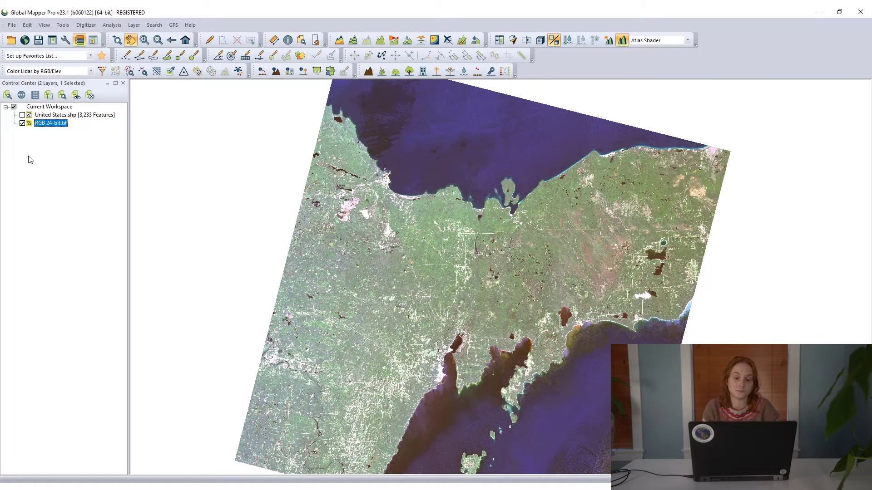
pyautogui.click(13, 26)
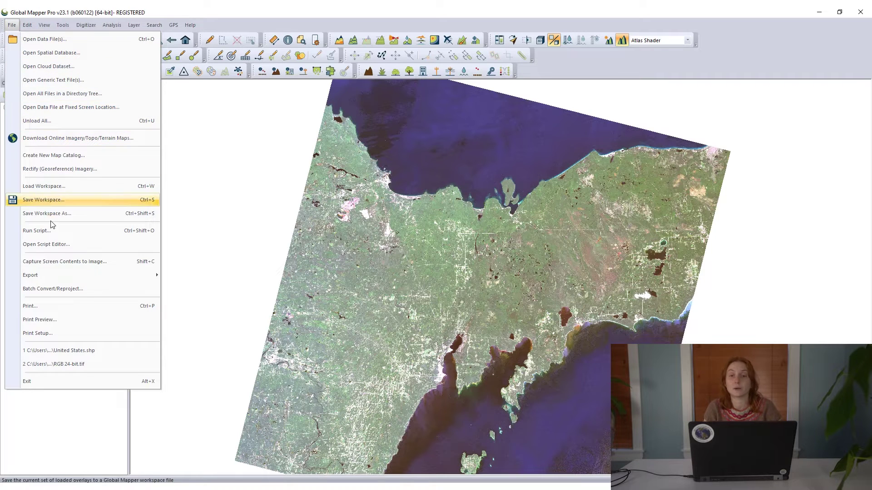
pyautogui.moveTo(62, 272)
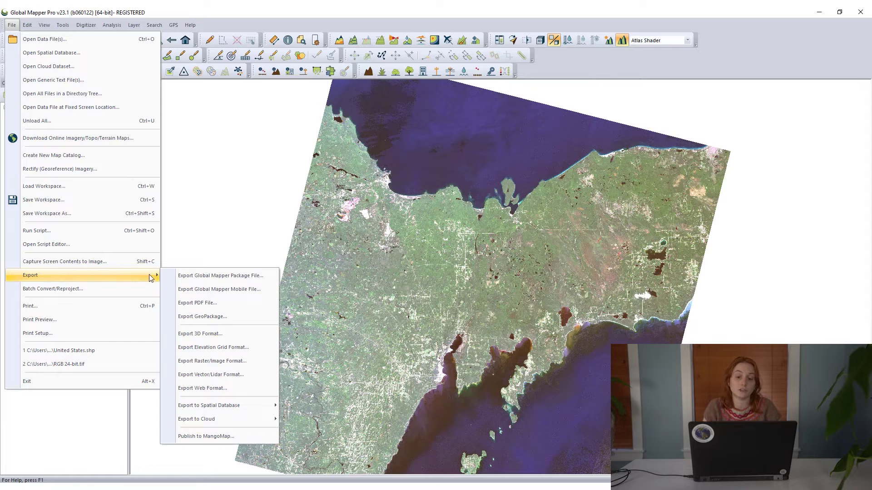
pyautogui.click(213, 365)
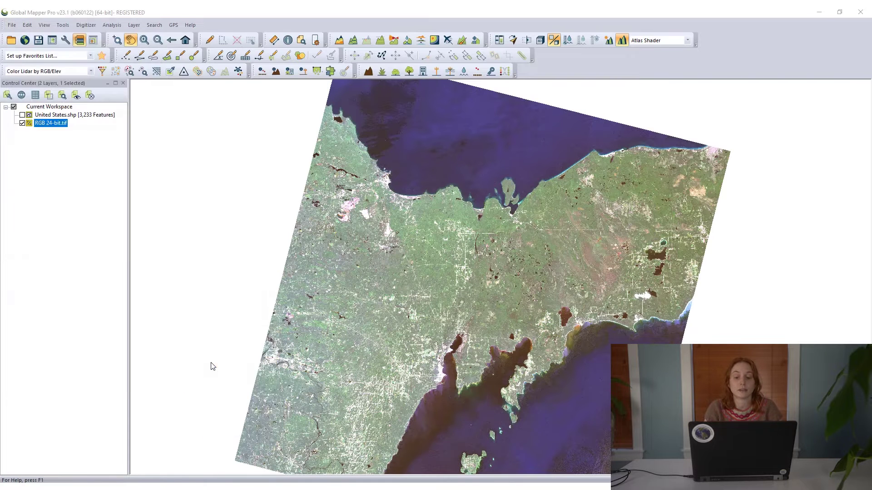
pyautogui.click(388, 260)
pyautogui.click(388, 260)
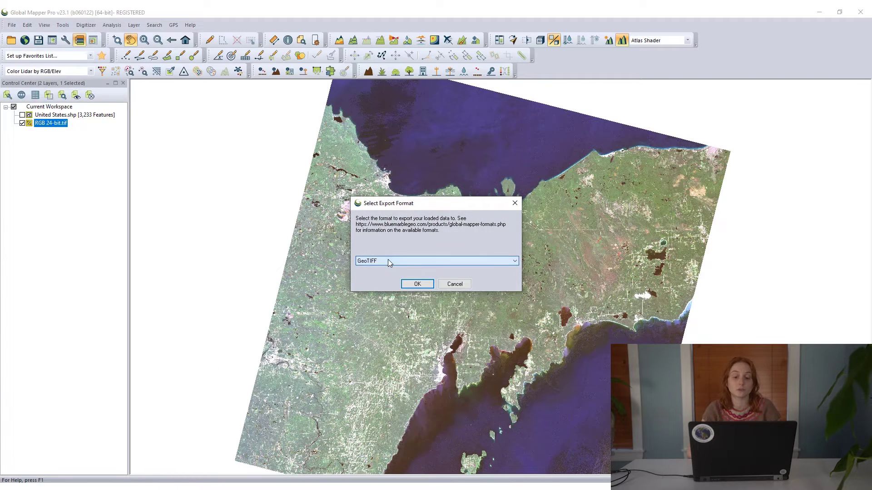
pyautogui.click(426, 285)
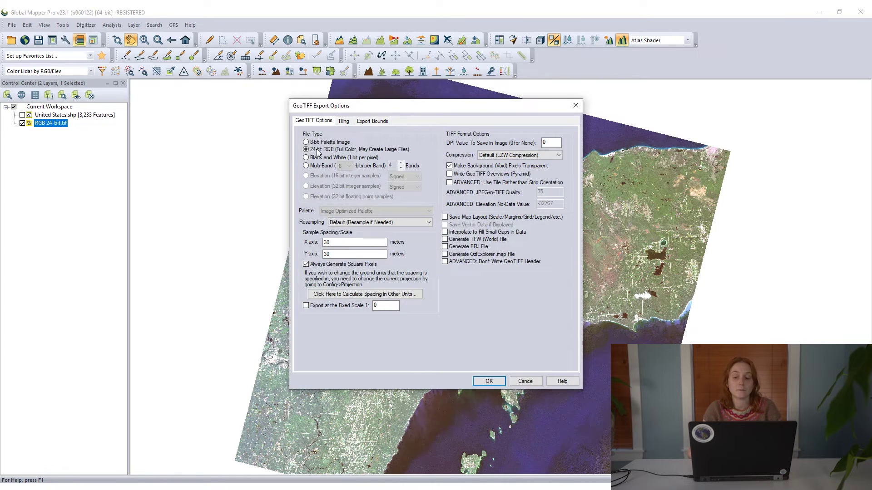
pyautogui.click(344, 122)
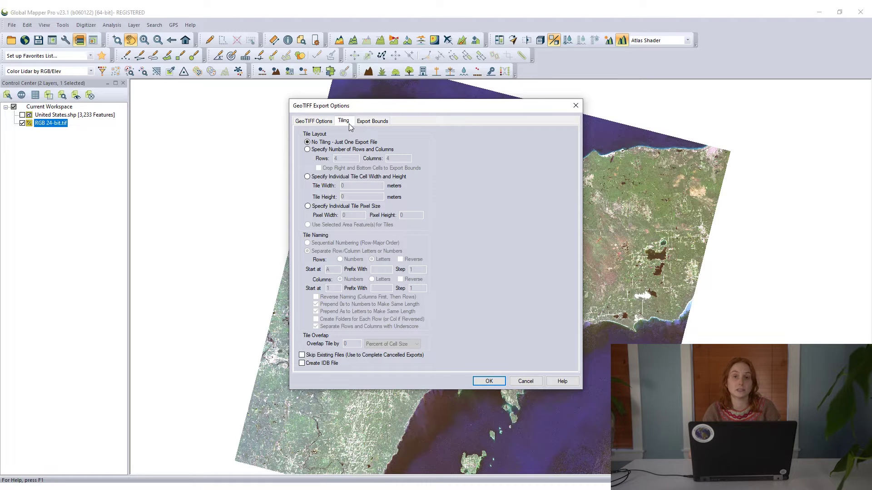
# Tile by 4 rows and 4 columns, with rows lettered from A and columns numbered from 1.
pyautogui.click(369, 206)
pyautogui.click(358, 215)
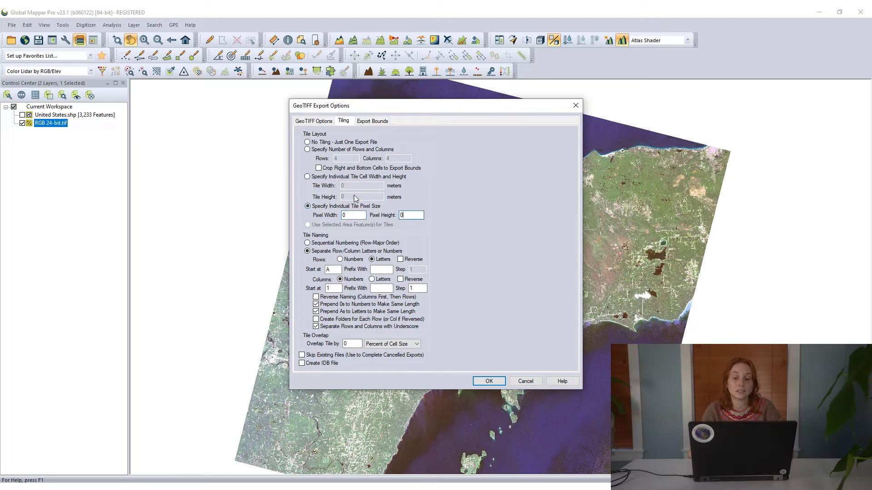
pyautogui.click(337, 176)
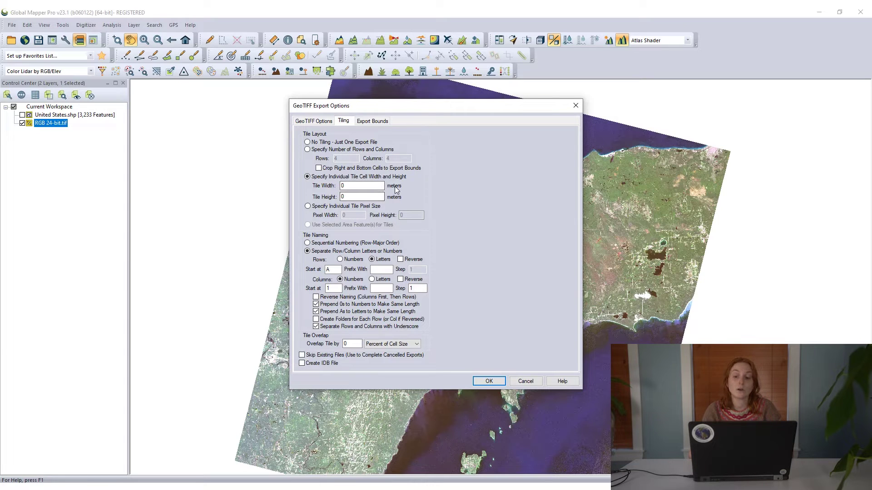
pyautogui.click(350, 149)
pyautogui.click(401, 159)
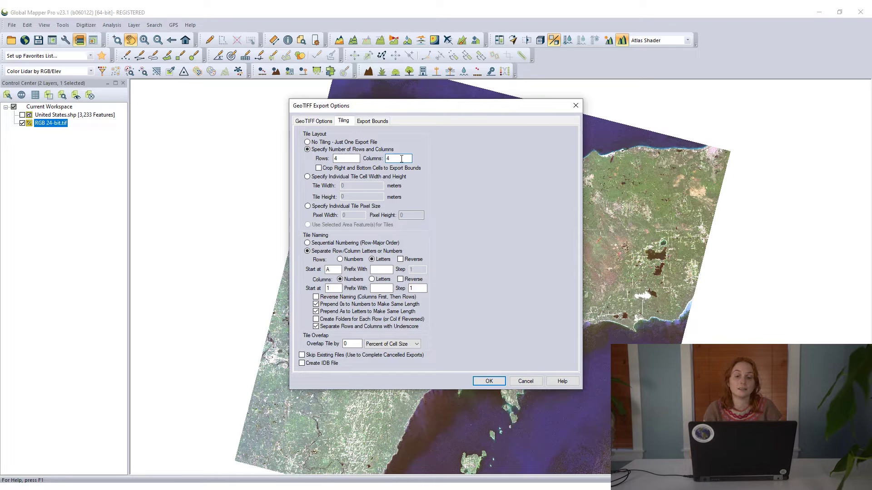
pyautogui.click(347, 160)
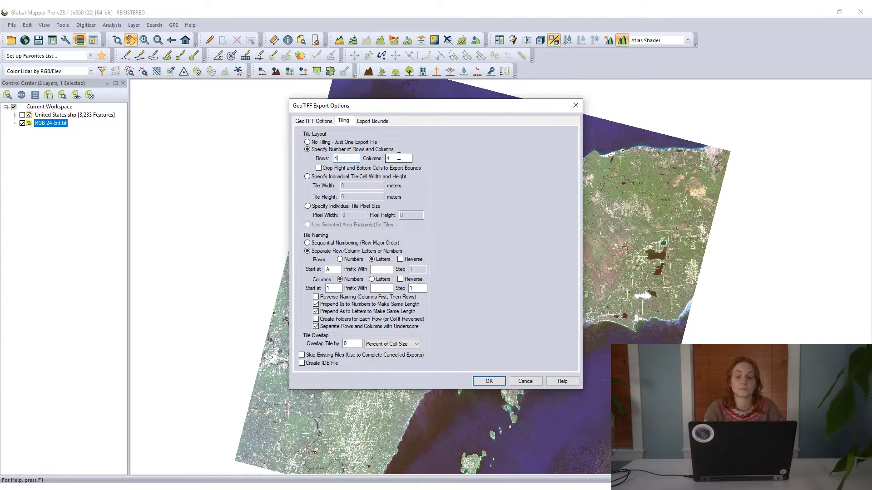
pyautogui.click(399, 157)
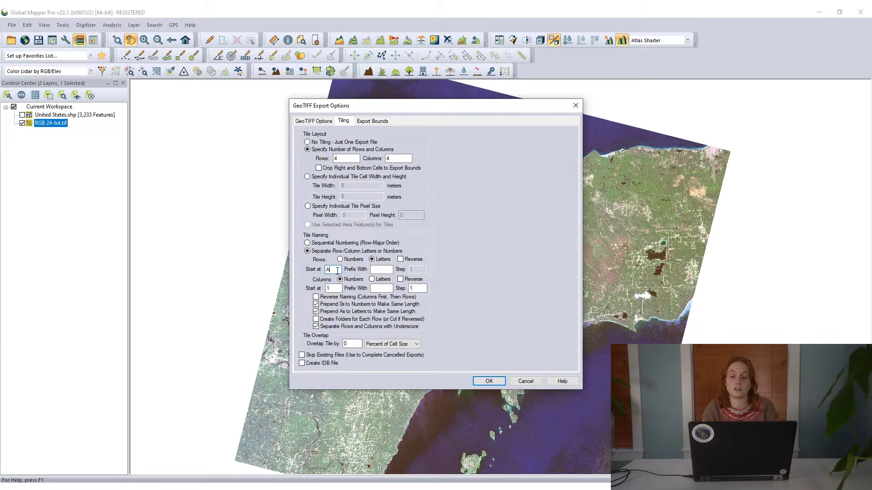
pyautogui.click(334, 289)
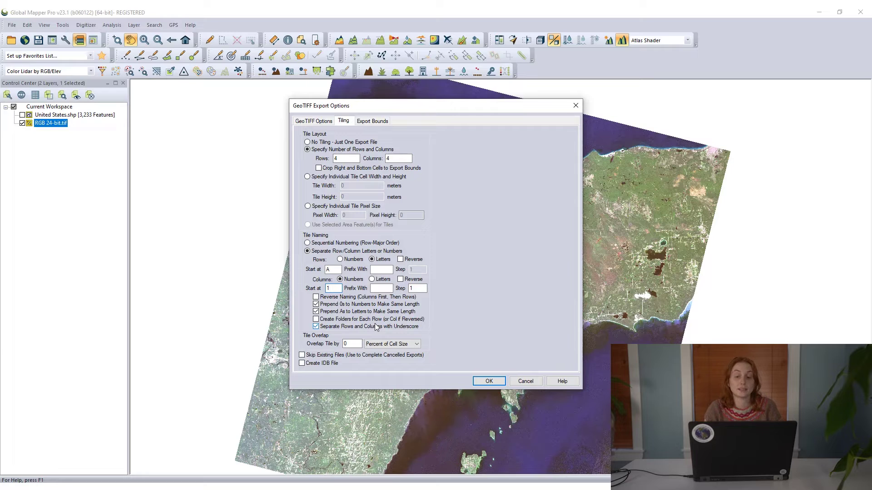
# Save the tiled export into a new '16 Tiles' folder with base file name RGB.
pyautogui.click(487, 382)
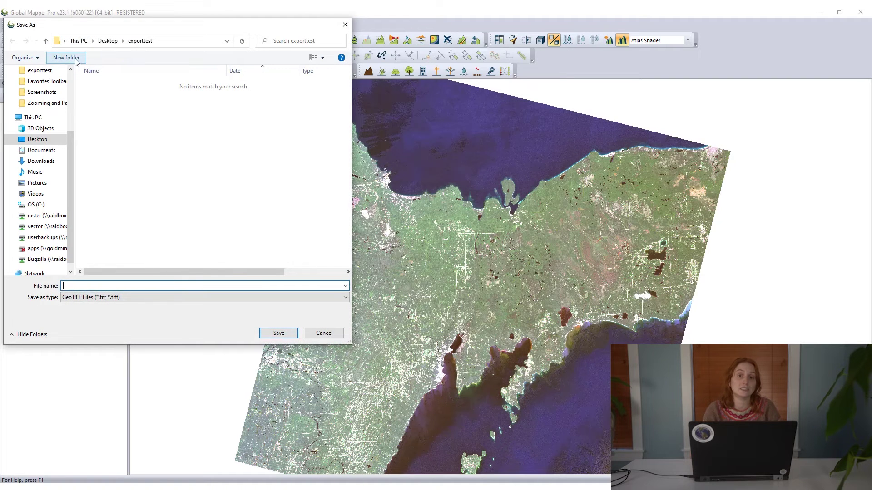
pyautogui.click(76, 60)
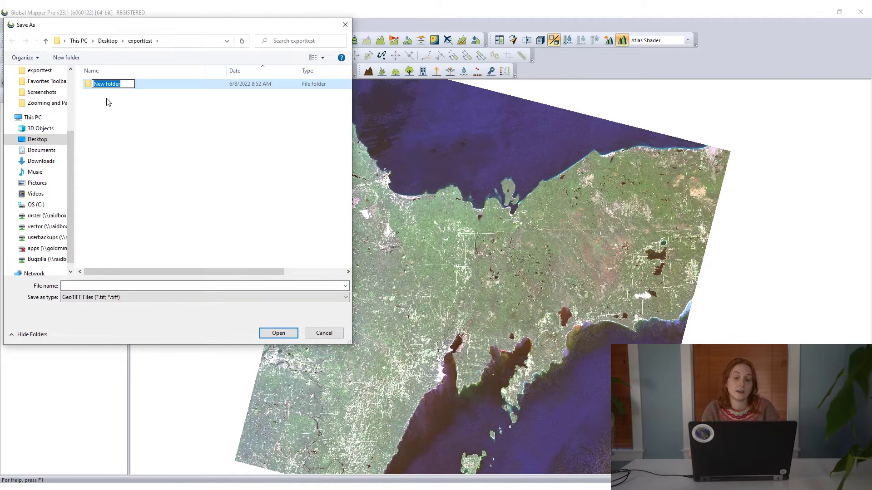
pyautogui.write('16 Tiles')
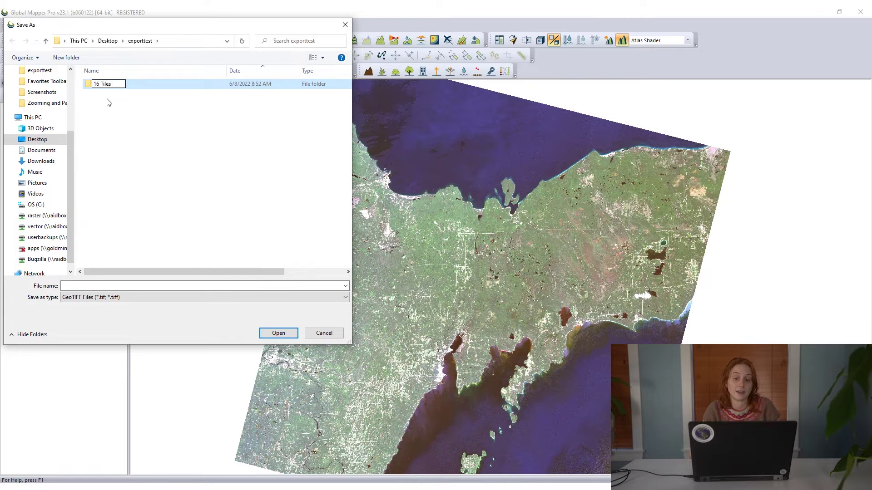
pyautogui.press('Return')
pyautogui.doubleClick(138, 82)
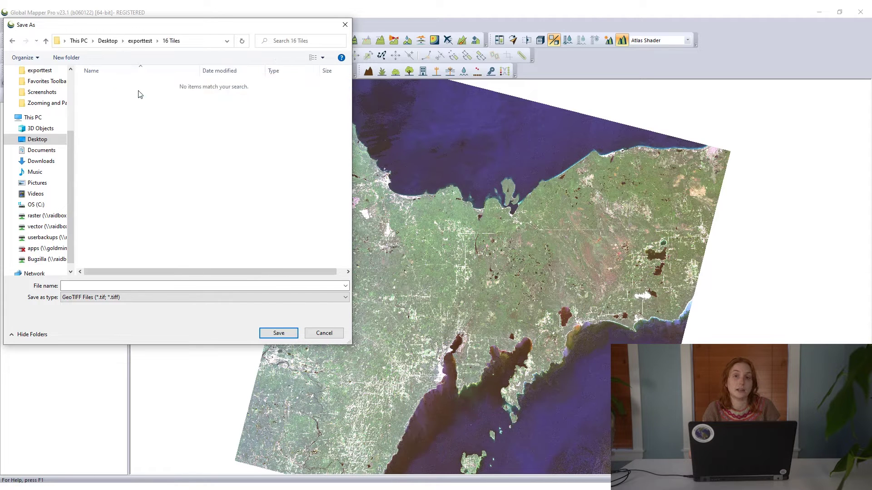
pyautogui.click(148, 285)
pyautogui.write('RG')
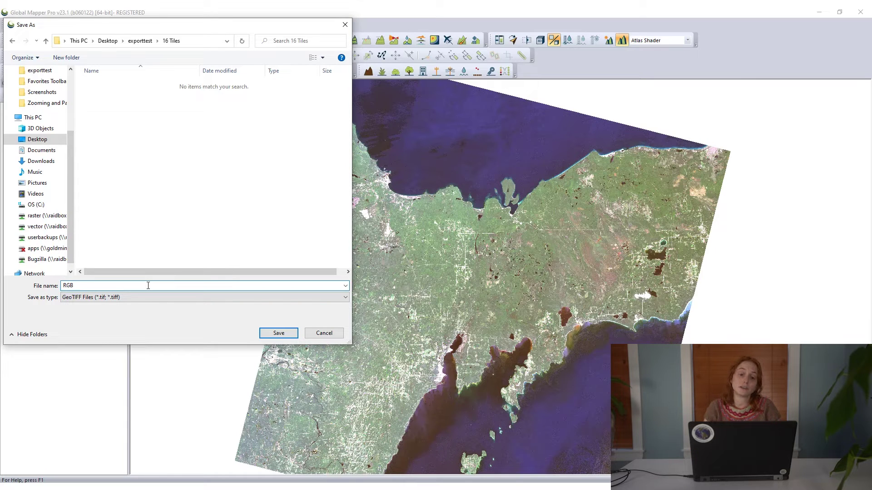
pyautogui.write('B')
pyautogui.click(276, 335)
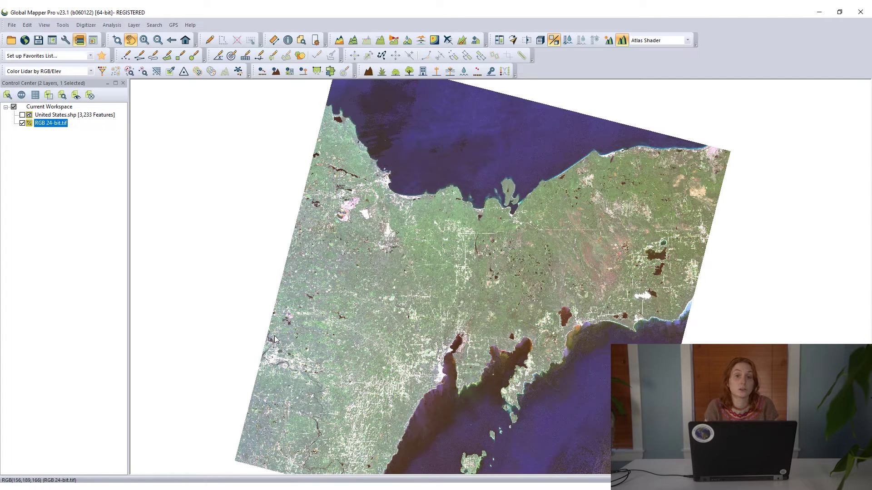
# Hide RGB 24-bit.tif and browse exporttest\16 Tiles without loading any file.
pyautogui.click(22, 123)
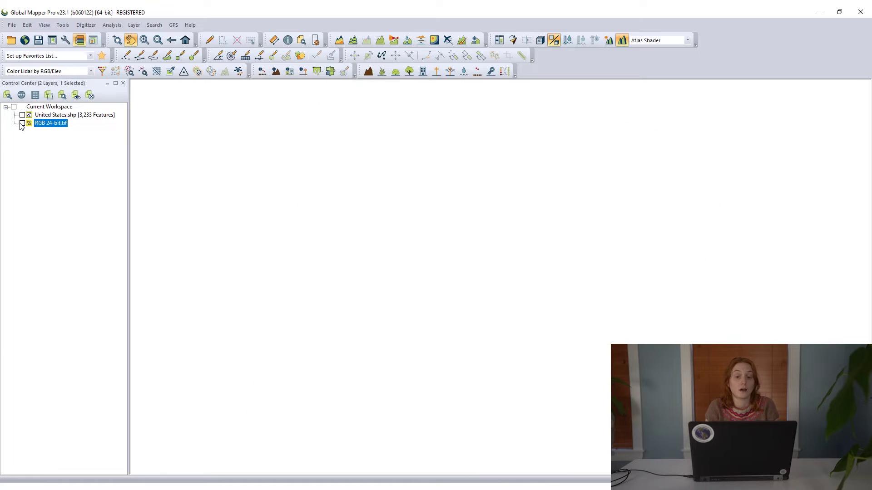
pyautogui.click(12, 25)
pyautogui.click(24, 43)
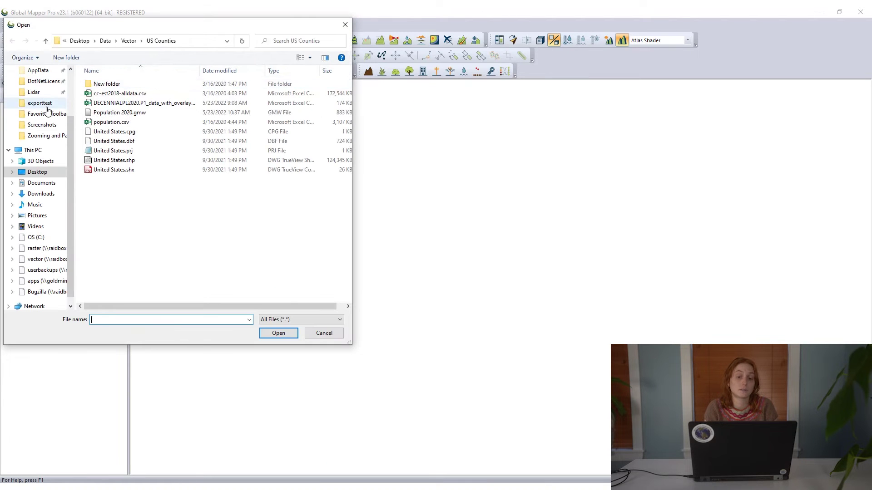
pyautogui.click(39, 103)
pyautogui.doubleClick(109, 84)
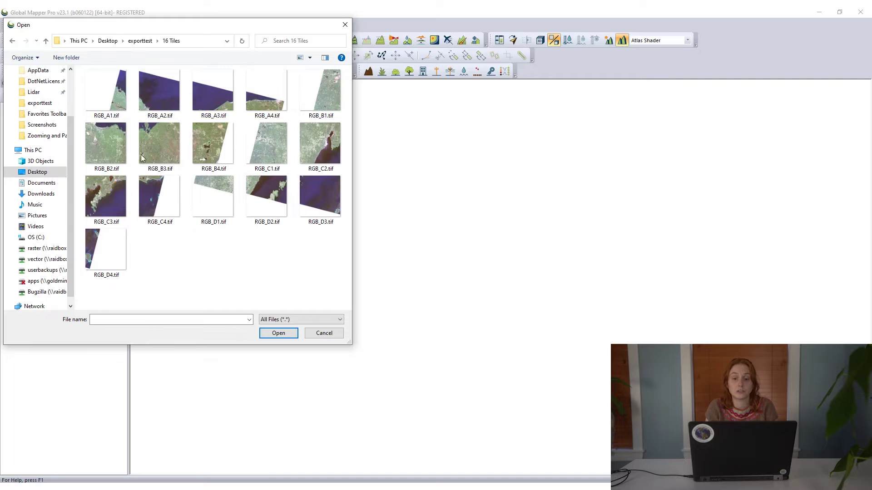
pyautogui.click(323, 333)
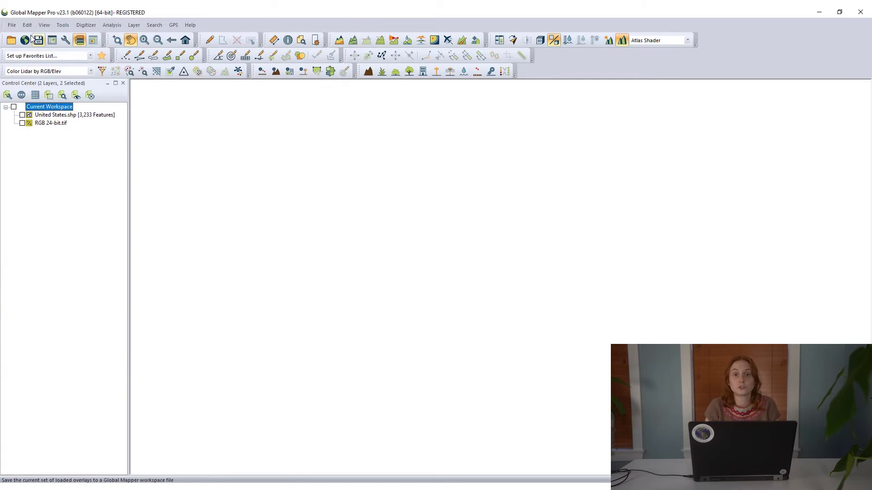
# Load the whole exporttest\16 Tiles folder with mask * as a group named '16 Tiles'.
pyautogui.click(12, 25)
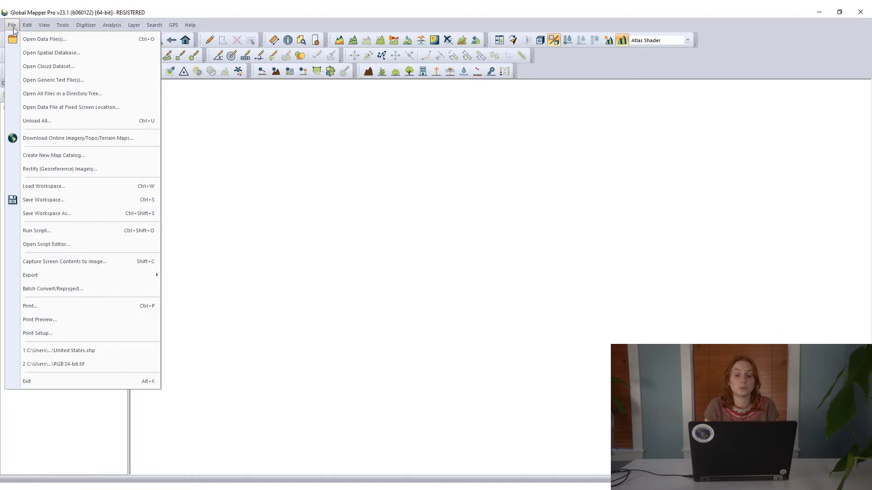
pyautogui.click(64, 94)
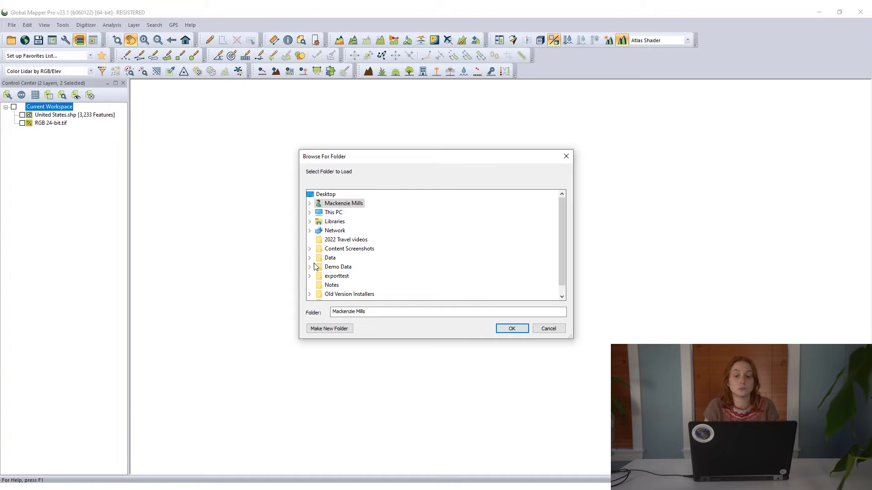
pyautogui.click(310, 276)
pyautogui.click(341, 286)
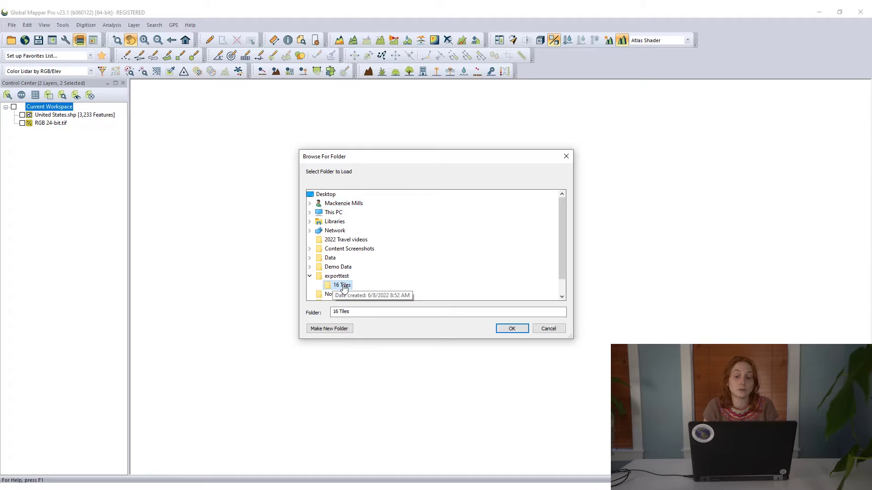
pyautogui.click(511, 328)
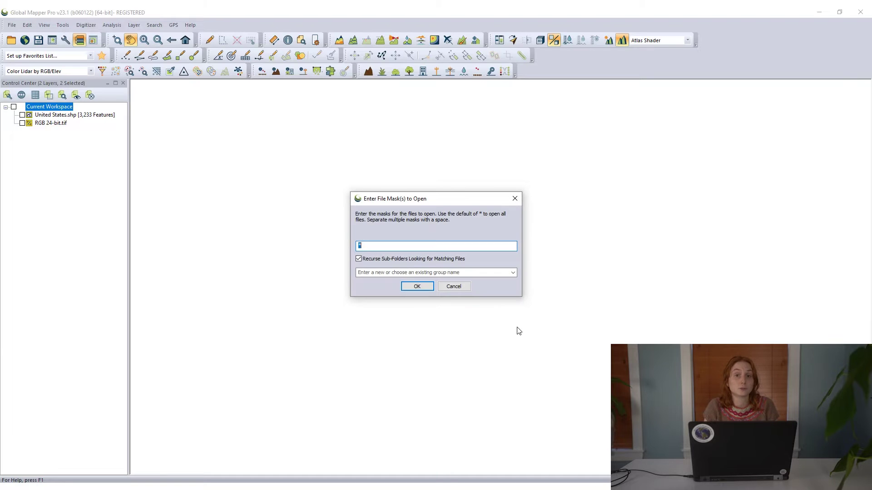
pyautogui.click(396, 272)
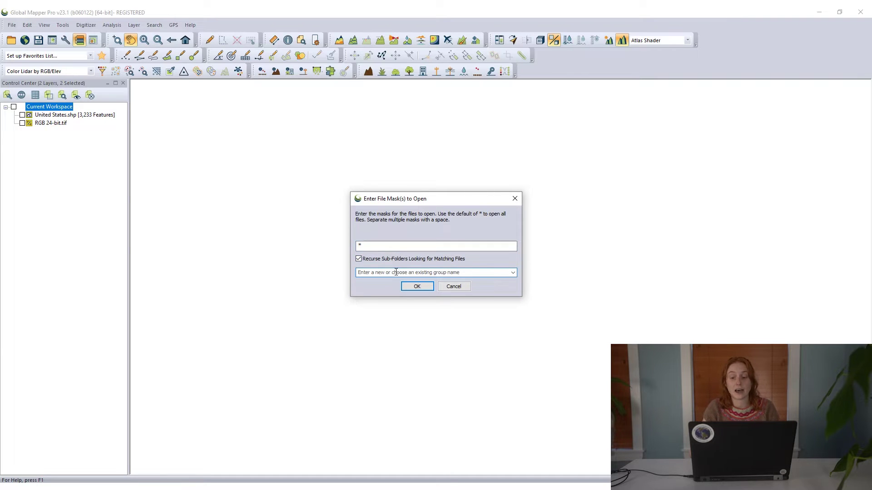
pyautogui.write('16')
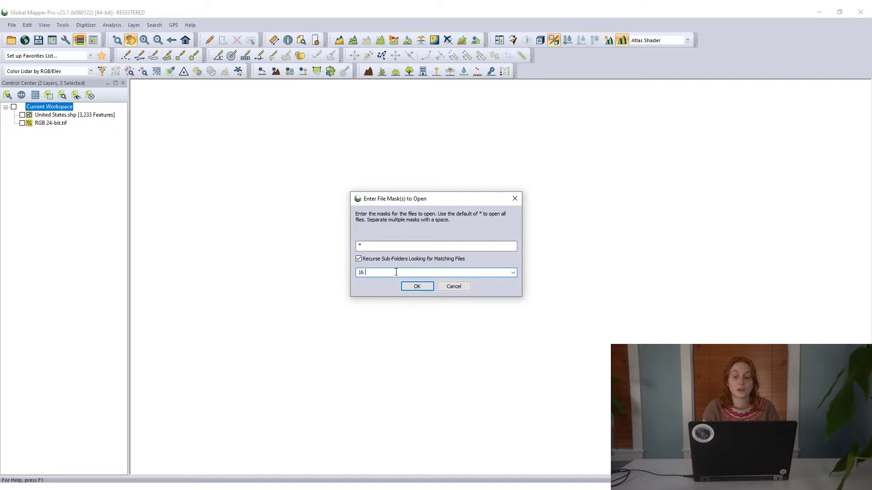
pyautogui.write(' Tiles')
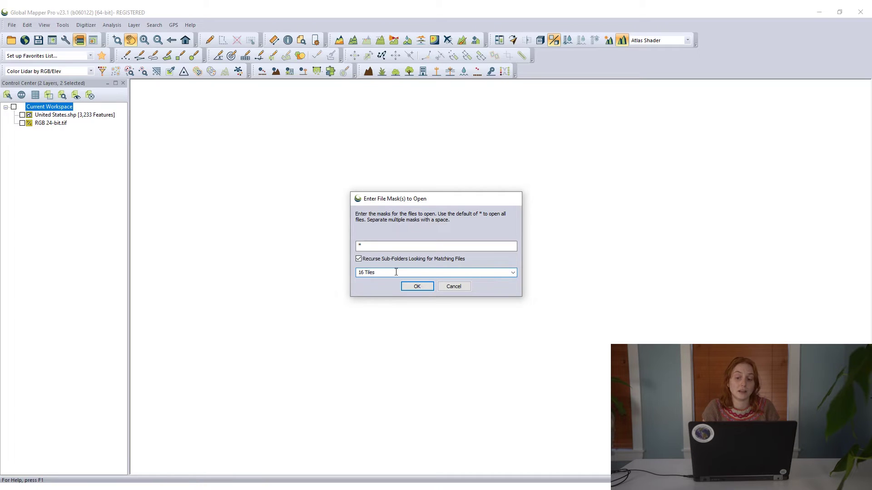
pyautogui.press('Return')
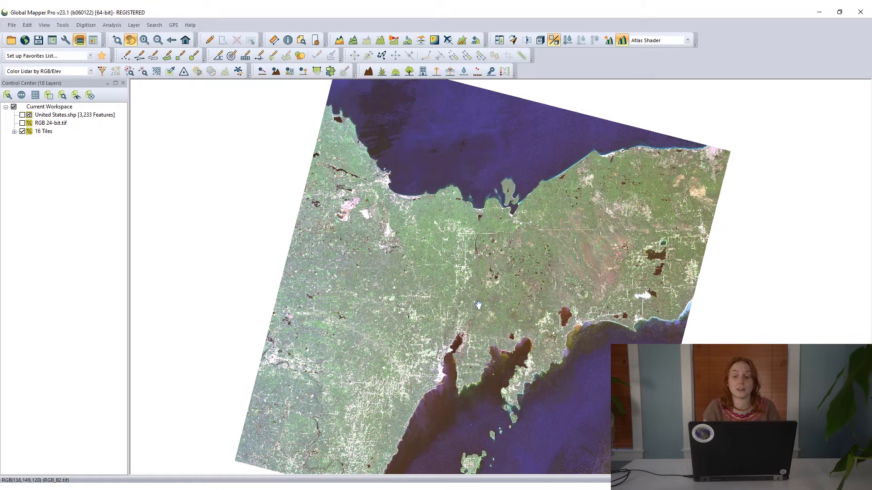
# Expand 16 Tiles, hide tiles A1, B1, C2, B4, B2, D2 and C4, then re-show all.
pyautogui.click(14, 132)
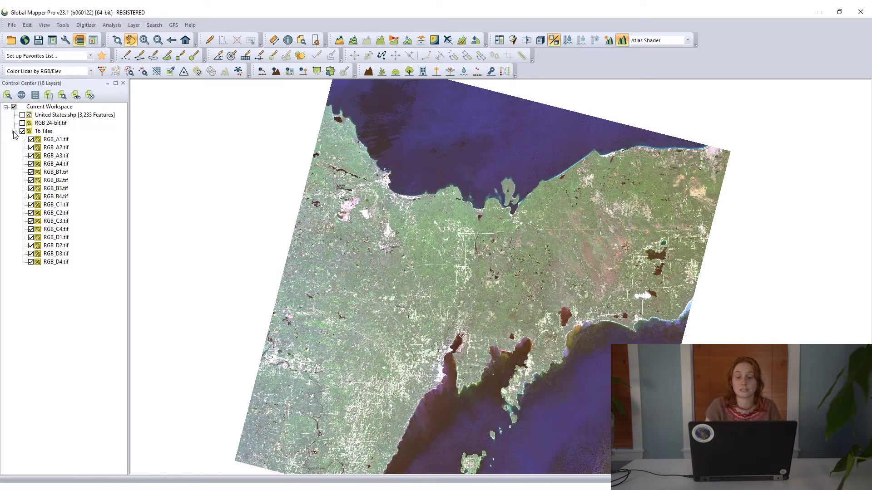
pyautogui.click(31, 140)
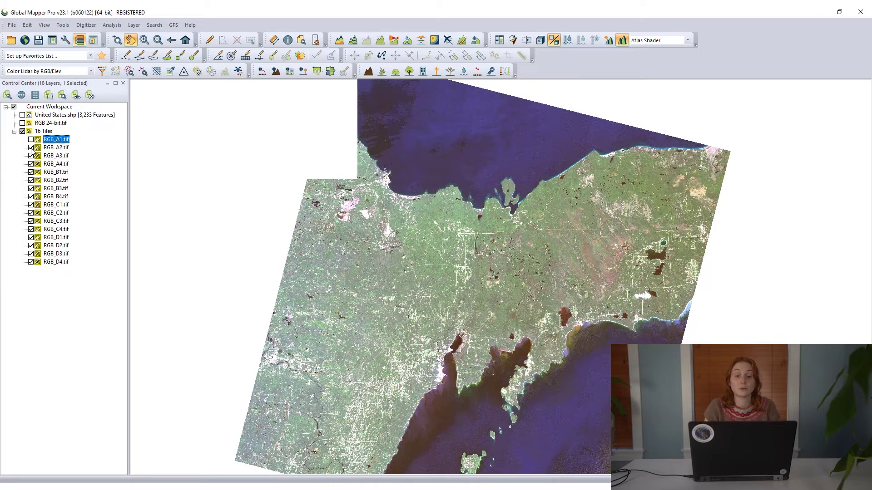
pyautogui.click(31, 172)
pyautogui.click(30, 213)
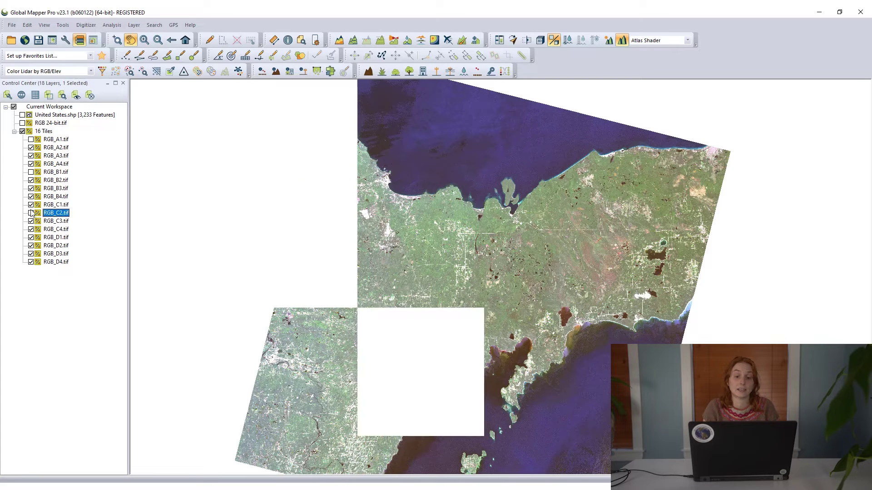
pyautogui.click(31, 196)
pyautogui.click(31, 180)
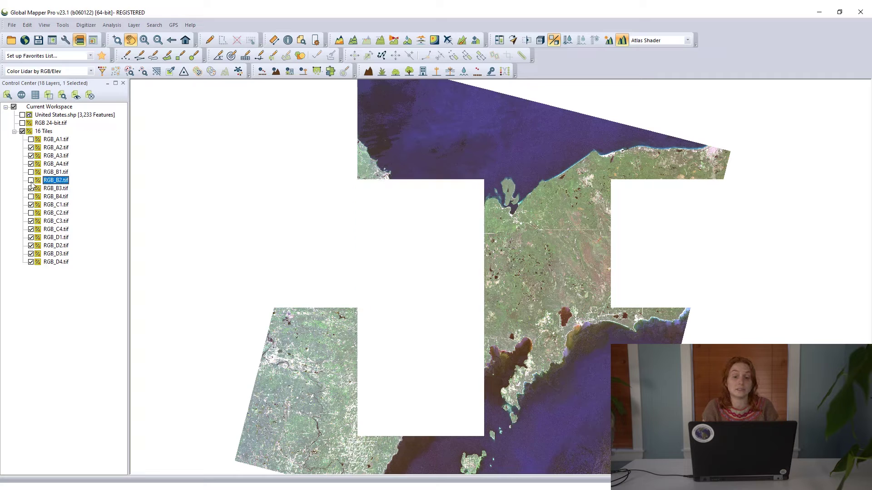
pyautogui.click(31, 246)
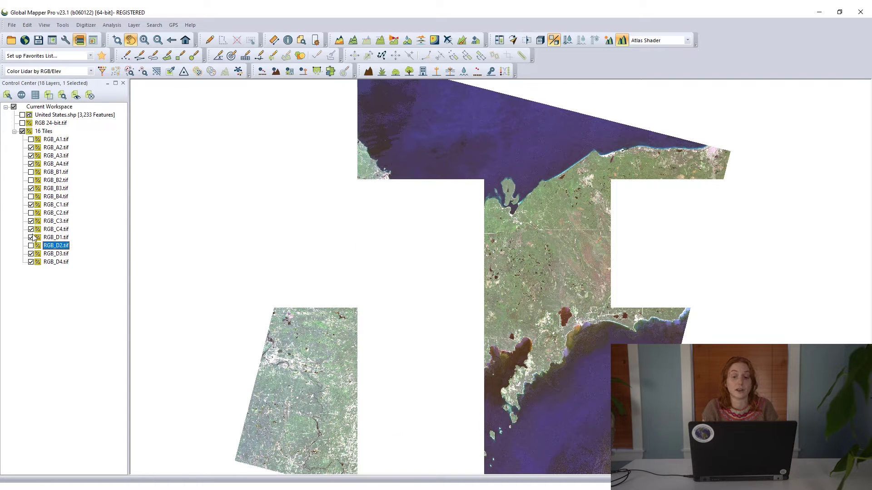
pyautogui.click(31, 229)
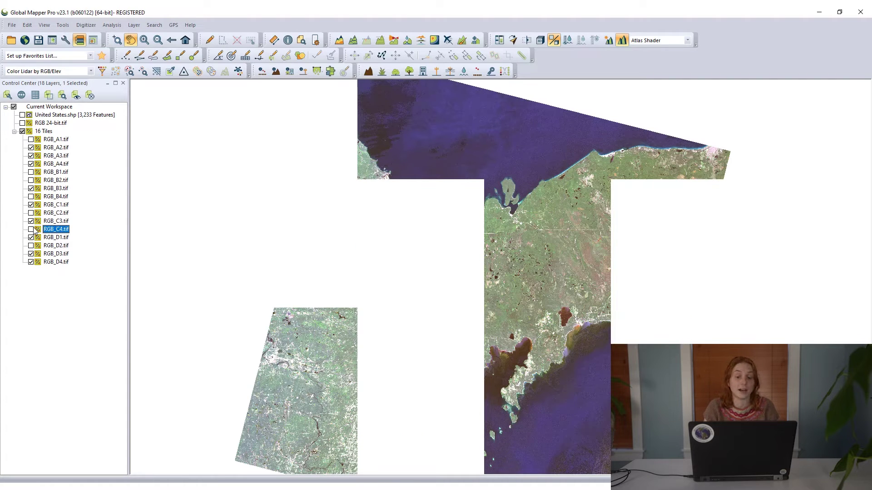
pyautogui.click(22, 131)
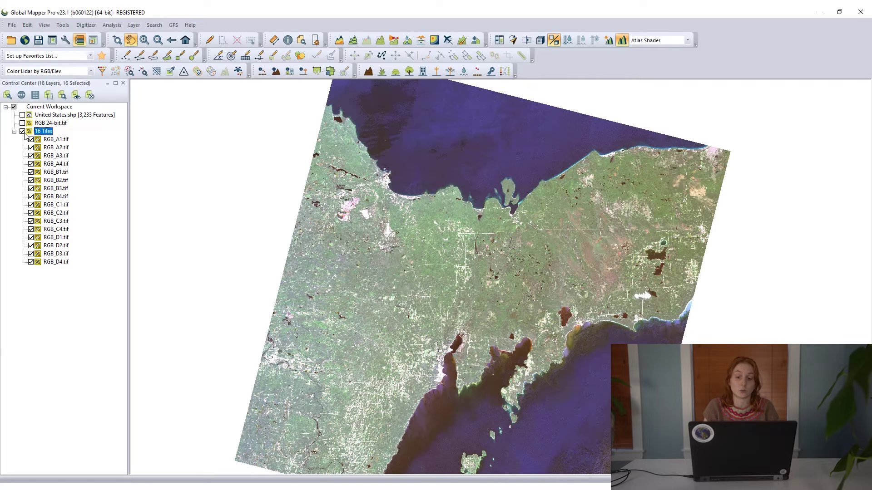
pyautogui.click(56, 292)
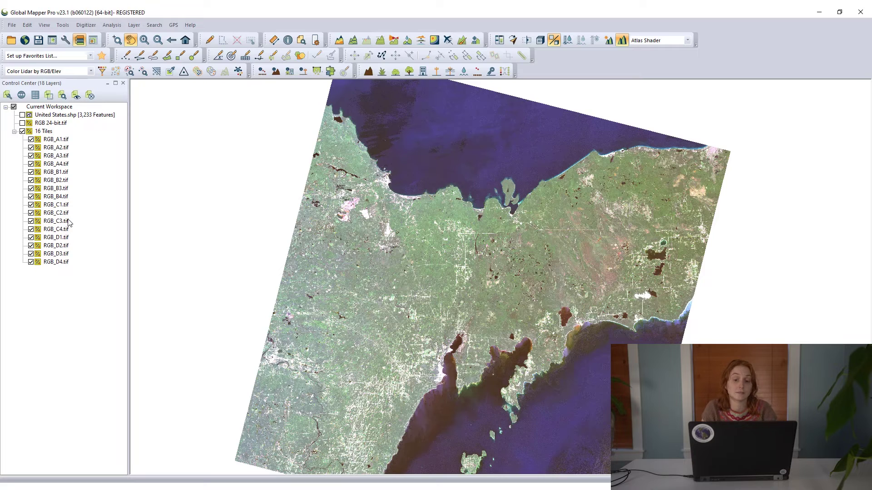
# With the Digitizer active, start inserting a library pad site at a spot on the map.
pyautogui.click(208, 41)
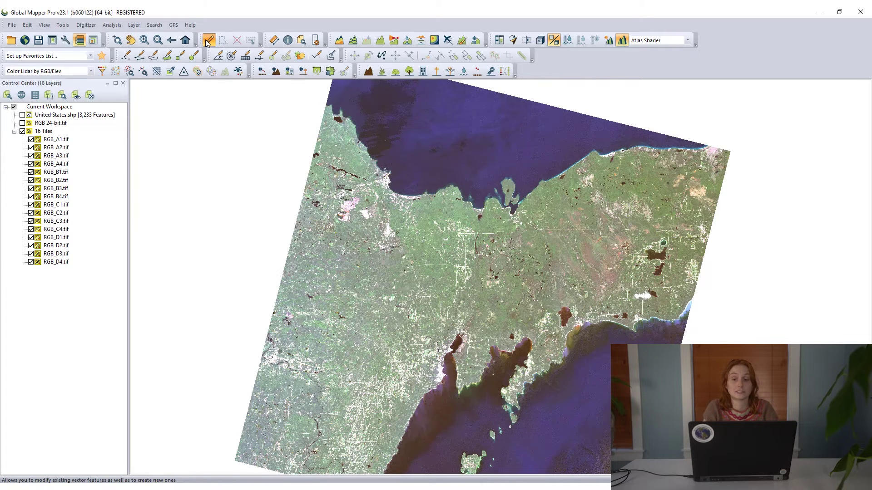
pyautogui.rightClick(333, 226)
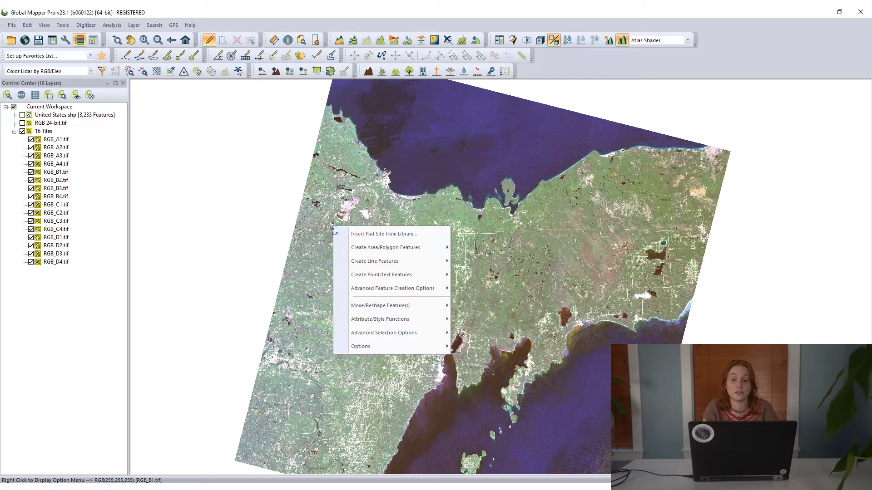
pyautogui.click(372, 234)
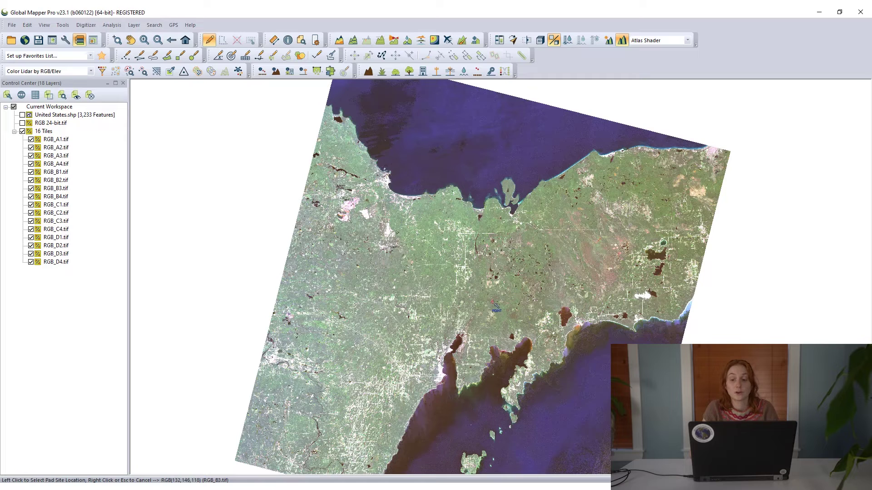
pyautogui.click(498, 300)
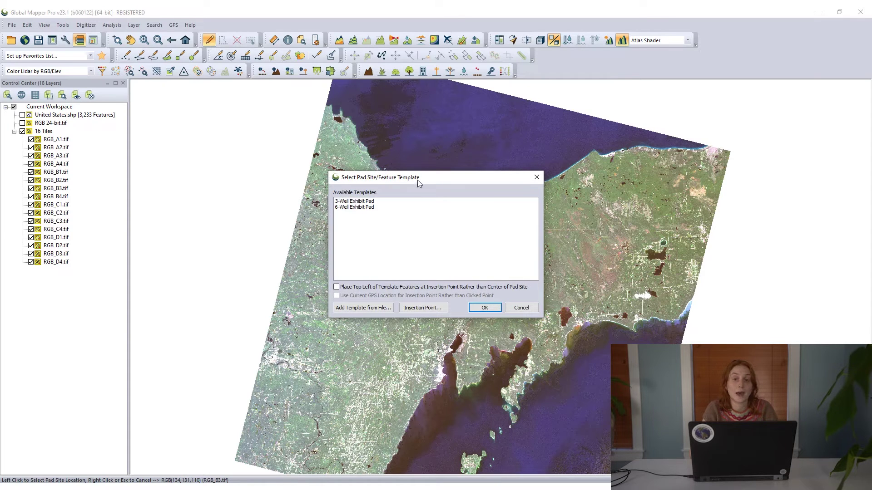
pyautogui.click(374, 202)
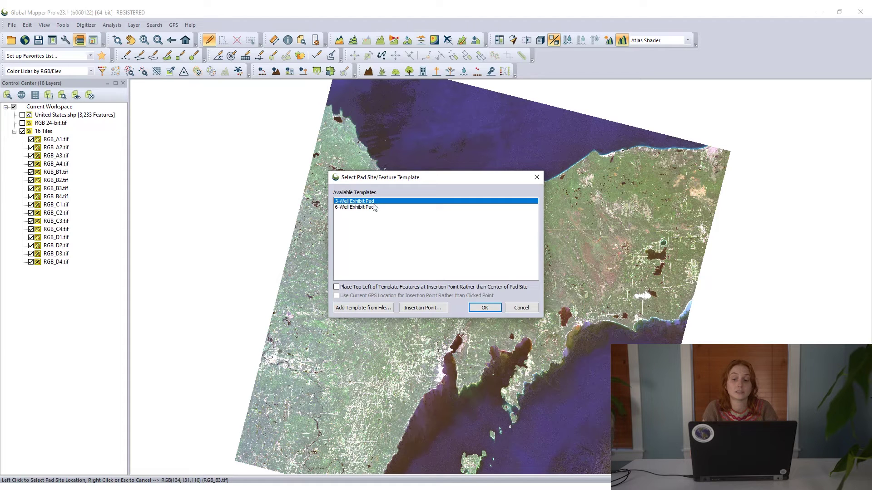
pyautogui.click(373, 207)
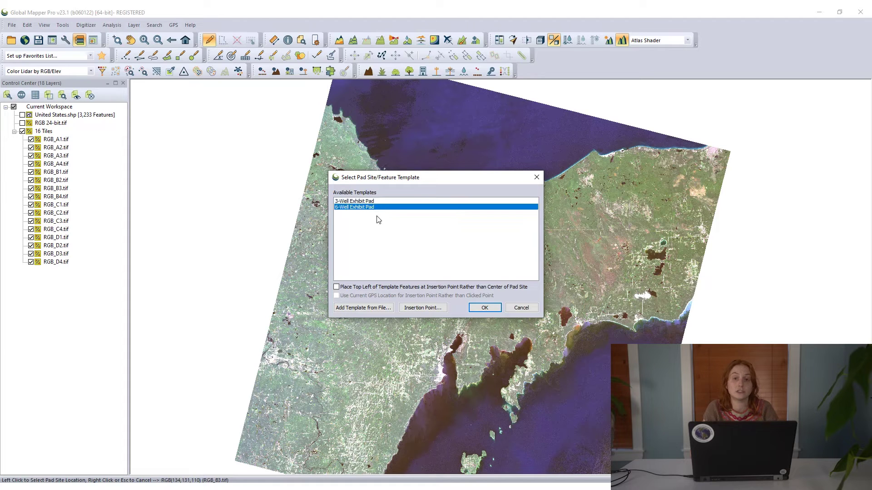
# Add Tile Template.shp from the exporttest folder to the pad site template list.
pyautogui.click(385, 308)
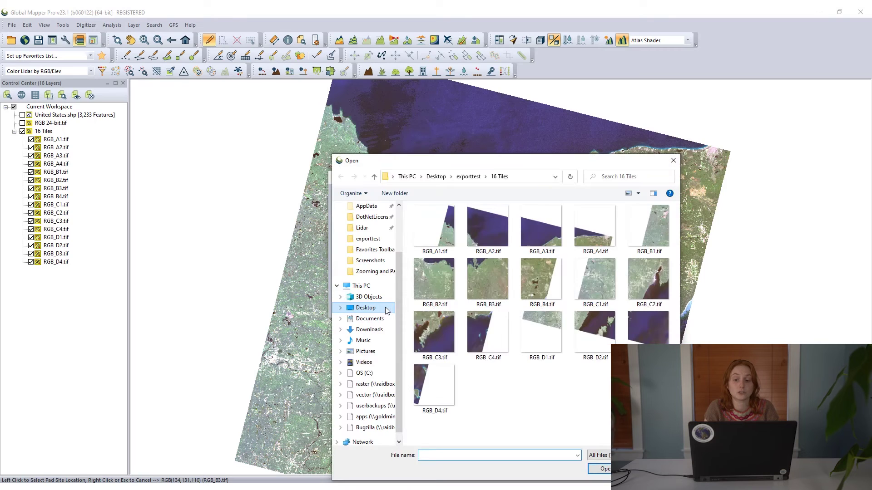
pyautogui.click(468, 176)
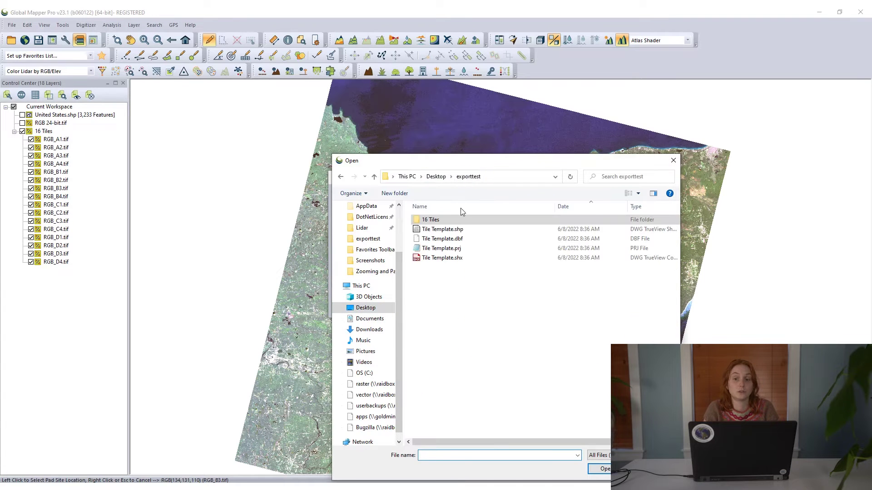
pyautogui.click(444, 230)
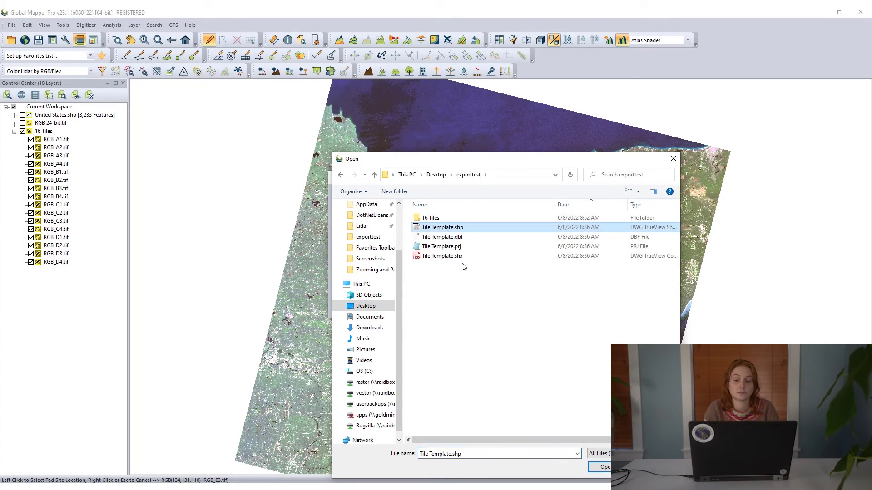
pyautogui.click(605, 468)
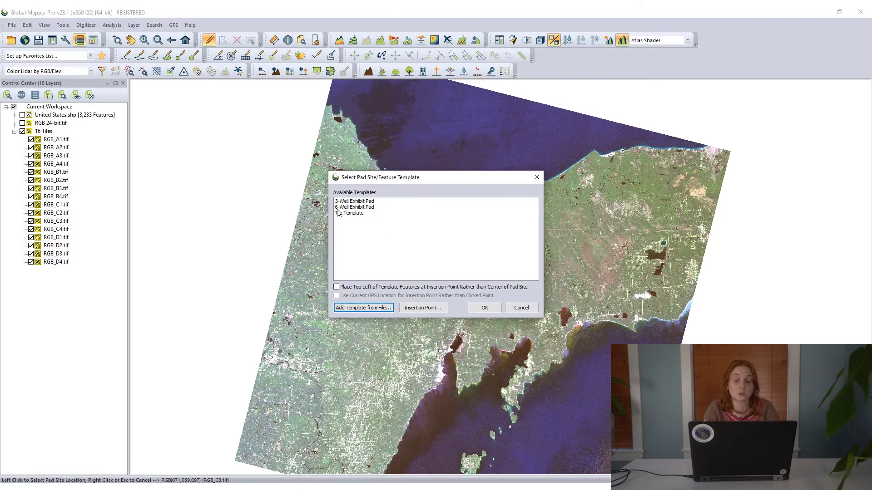
# Place the Tile Template over the imagery and inspect each of its four quadrants.
pyautogui.click(349, 215)
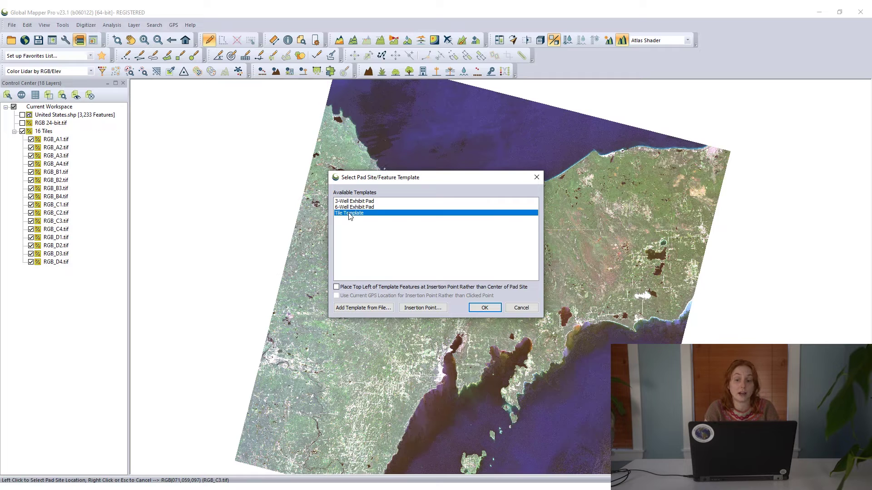
pyautogui.click(484, 308)
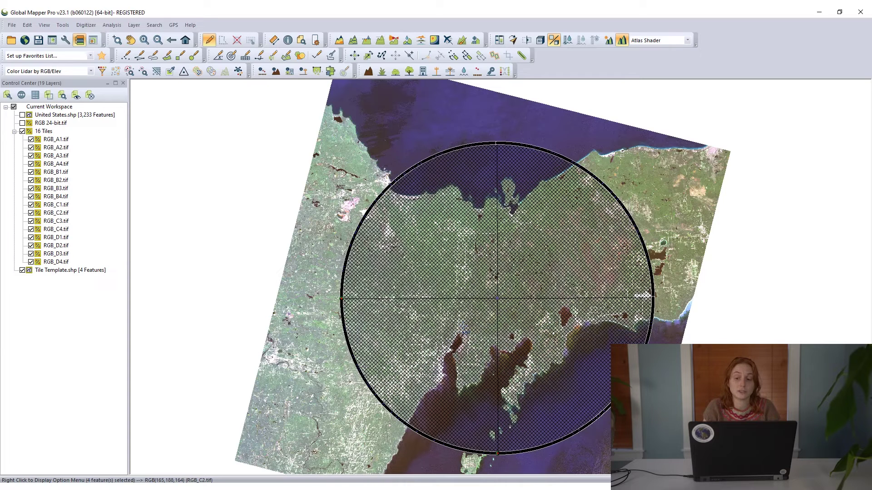
pyautogui.click(386, 323)
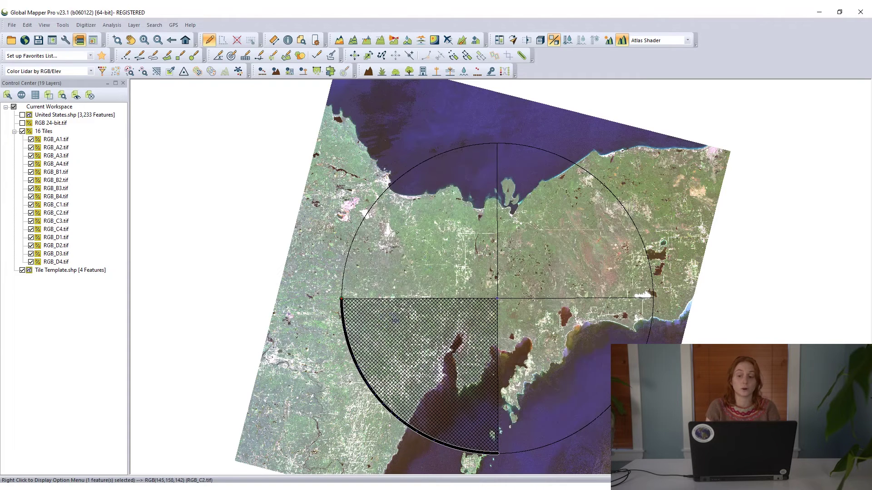
pyautogui.click(454, 282)
pyautogui.click(543, 241)
pyautogui.click(571, 357)
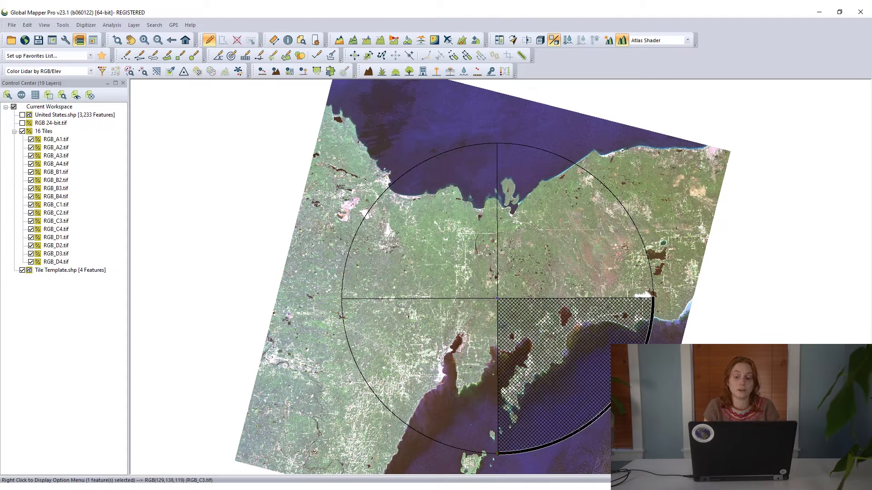
pyautogui.click(95, 271)
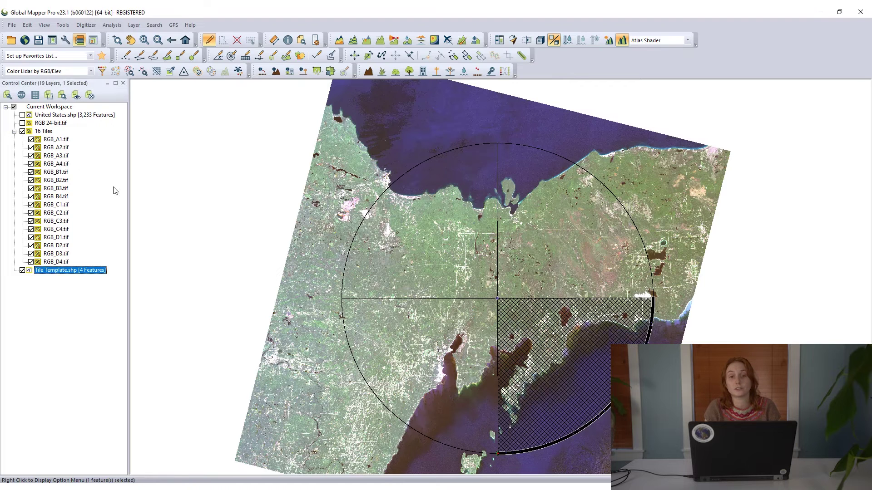
# Select all four quadrant features and start a GeoTIFF raster export.
pyautogui.click(53, 97)
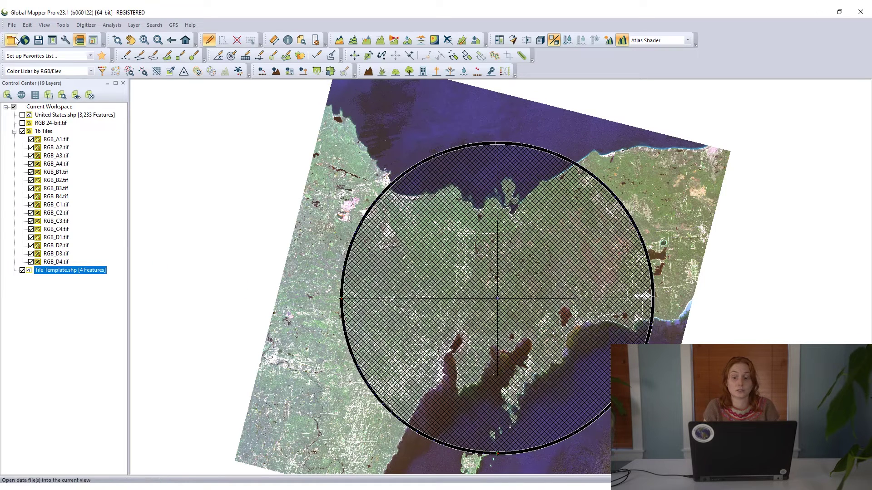
pyautogui.click(11, 25)
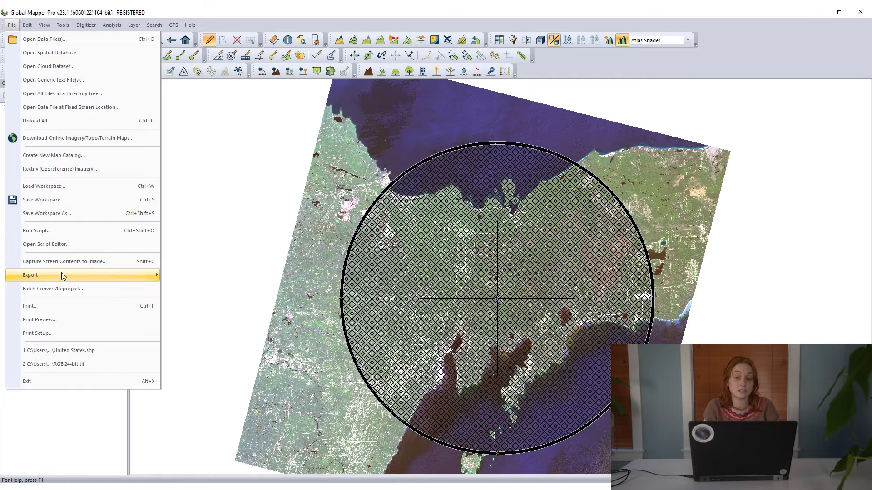
pyautogui.moveTo(64, 275)
pyautogui.click(221, 361)
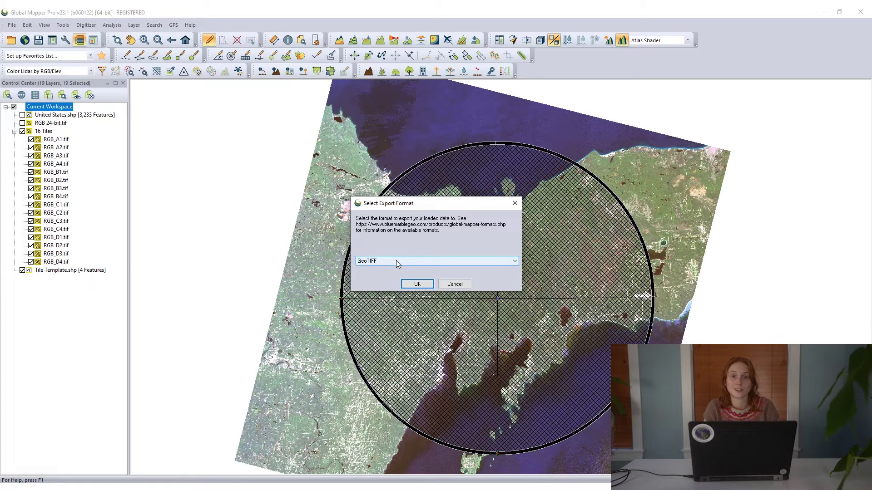
pyautogui.click(417, 284)
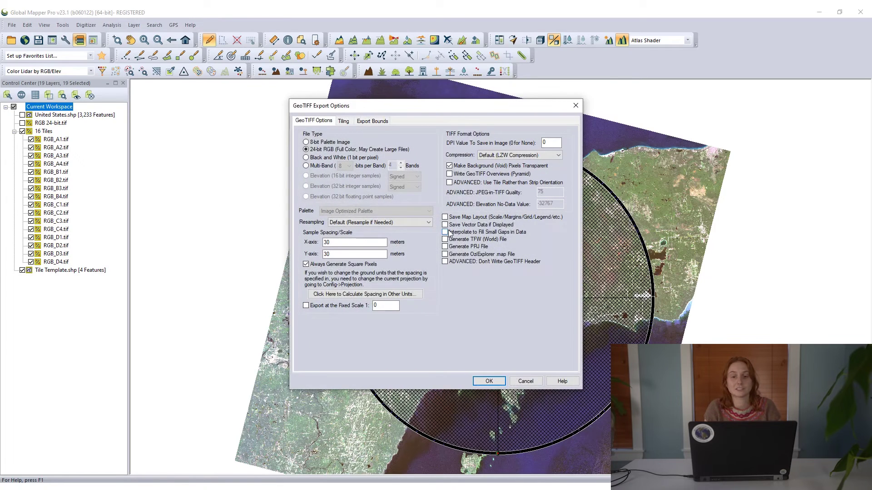
# Tile the GeoTIFF by the selected quadrants with 5 percent overlap and sequential numbering.
pyautogui.click(344, 122)
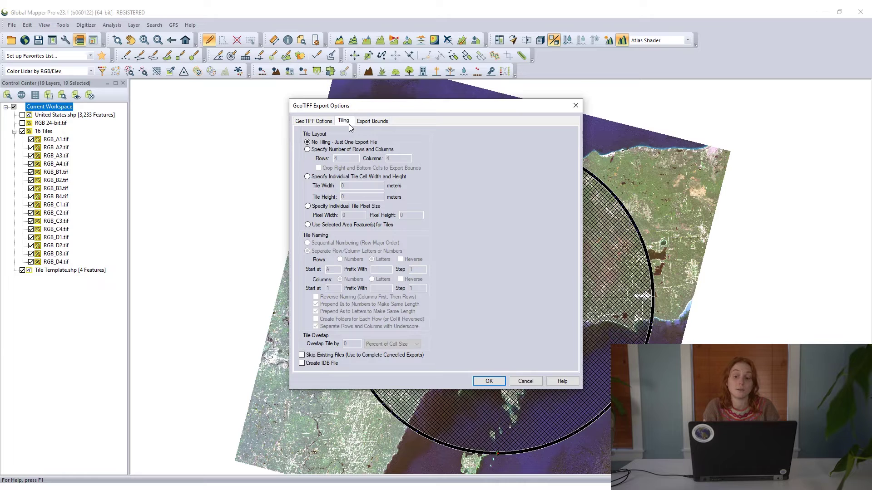
pyautogui.click(383, 225)
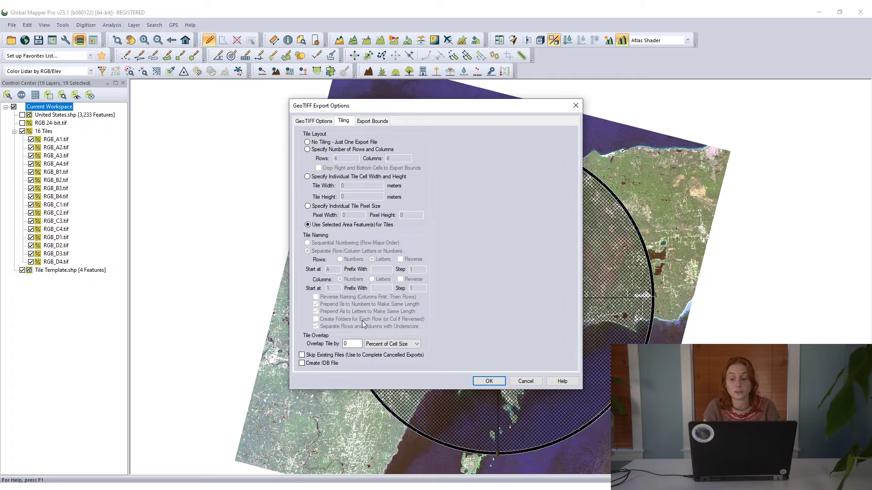
pyautogui.click(351, 343)
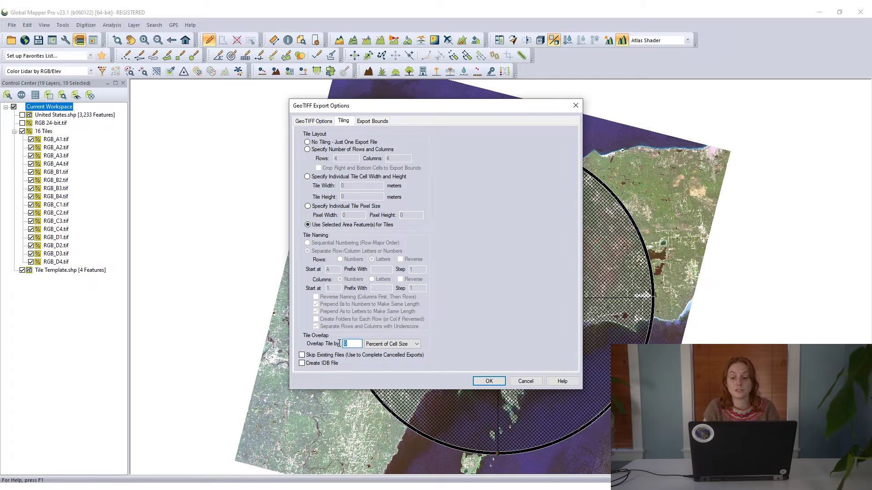
pyautogui.write('5')
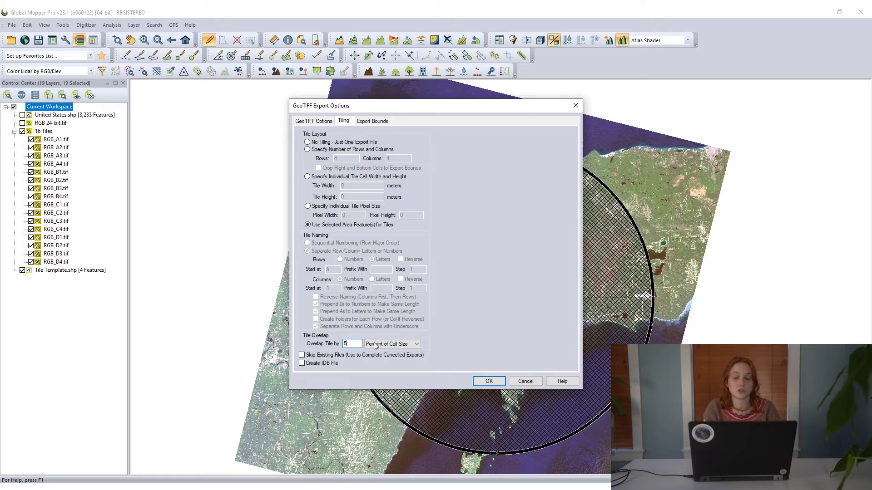
pyautogui.click(488, 381)
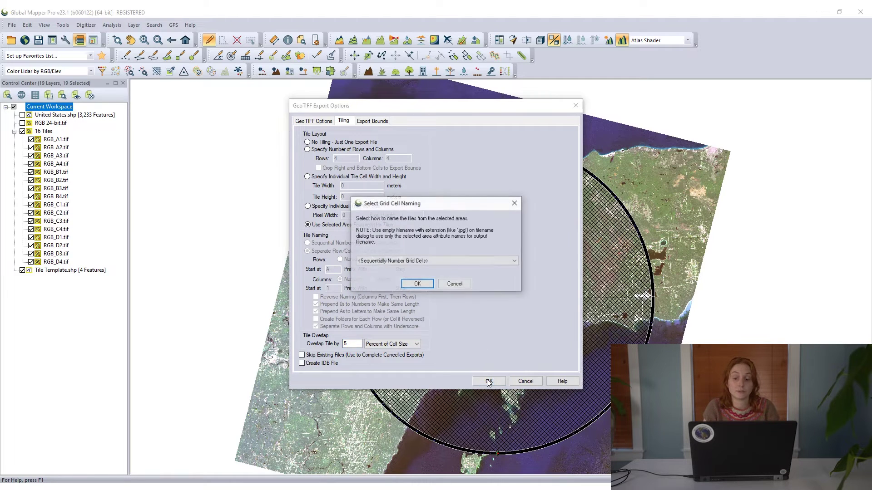
pyautogui.click(412, 285)
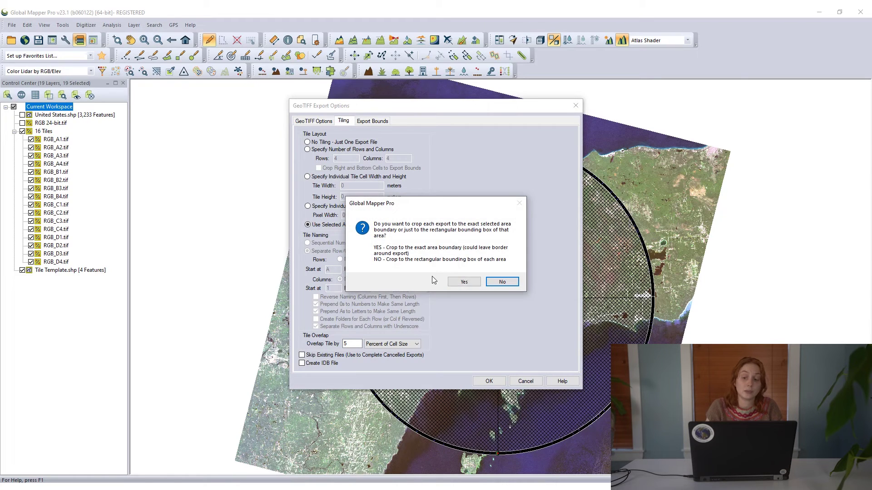
# Choose to crop tiles to their quadrant boundaries and create a 'Template Tiles' folder in exporttest.
pyautogui.click(464, 282)
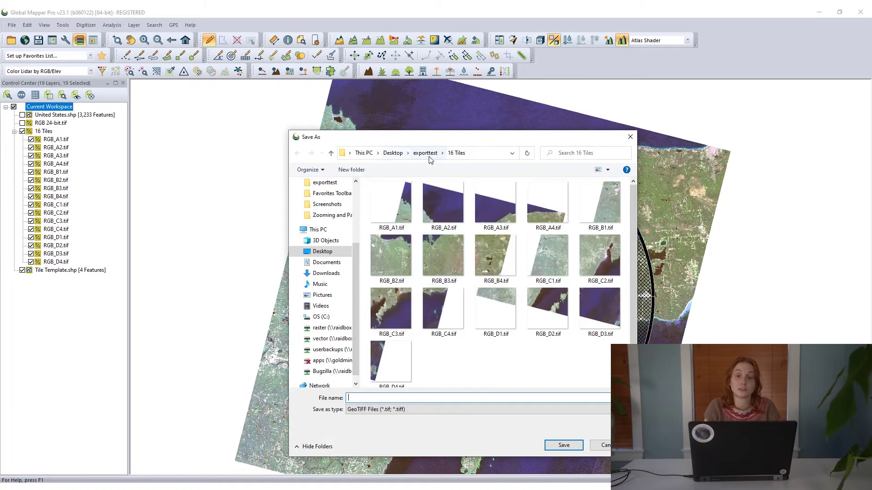
pyautogui.click(425, 153)
pyautogui.click(365, 170)
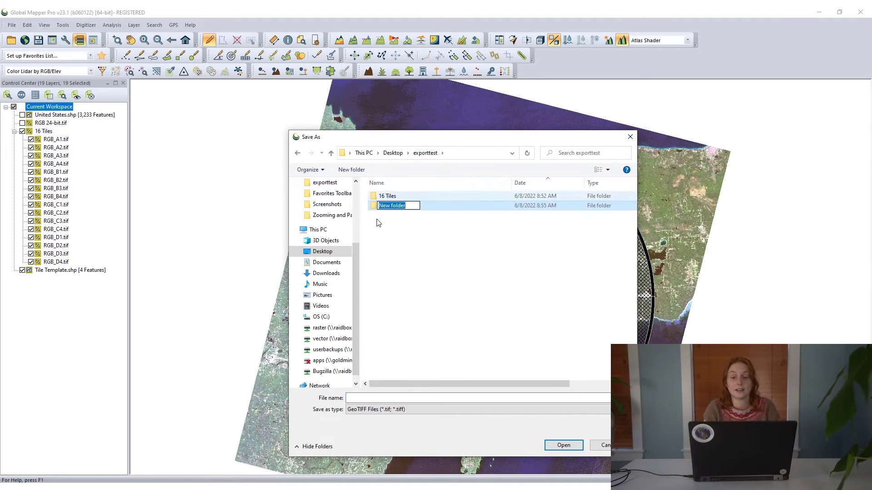
pyautogui.write('Templ')
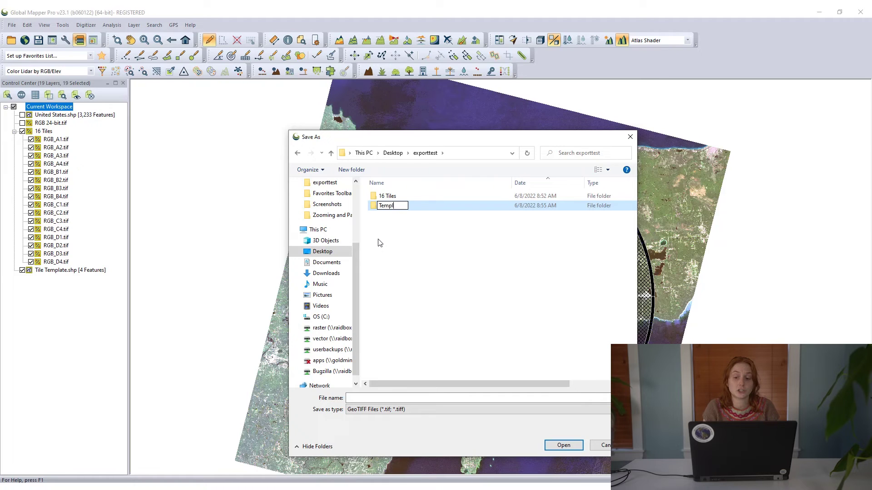
pyautogui.write('ate Tiles')
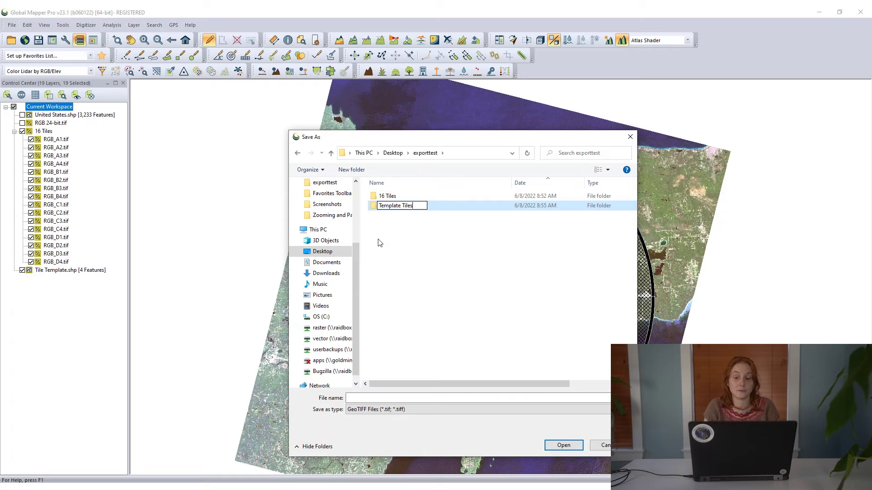
pyautogui.press('Return')
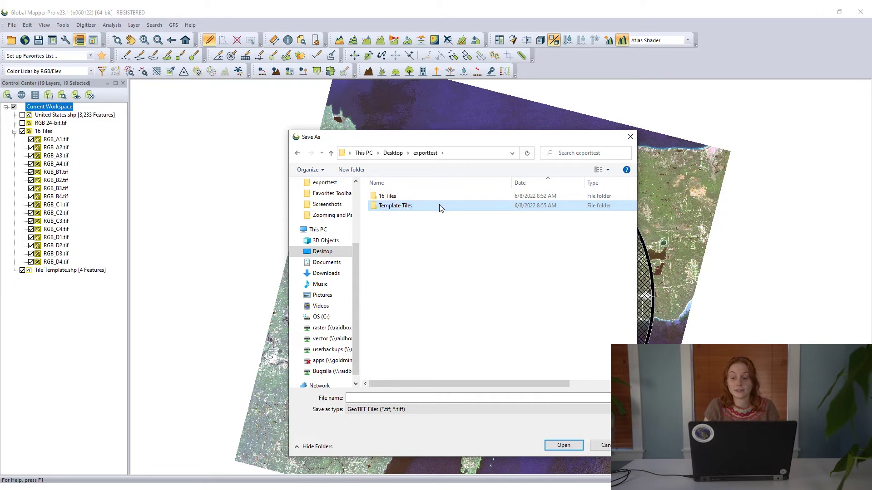
# Save the quadrant tiles into Template Tiles with the file name 'Template_'.
pyautogui.doubleClick(440, 205)
pyautogui.click(436, 398)
pyautogui.write('Template')
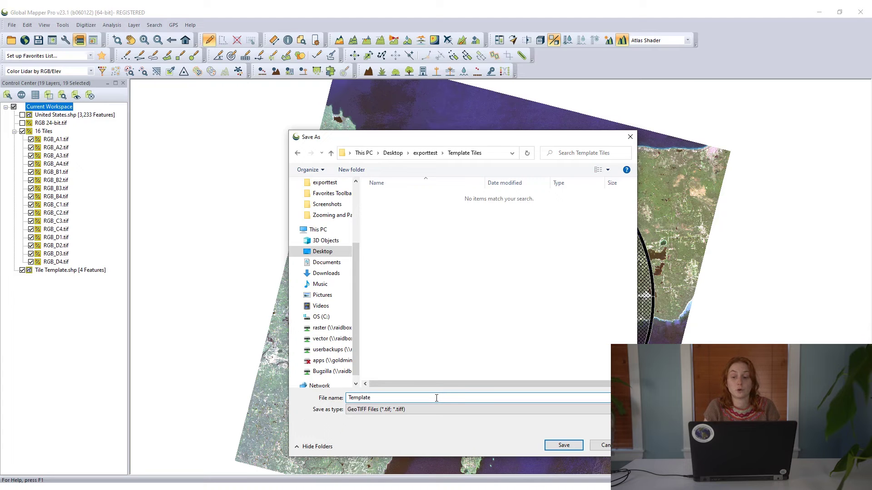
pyautogui.write('_')
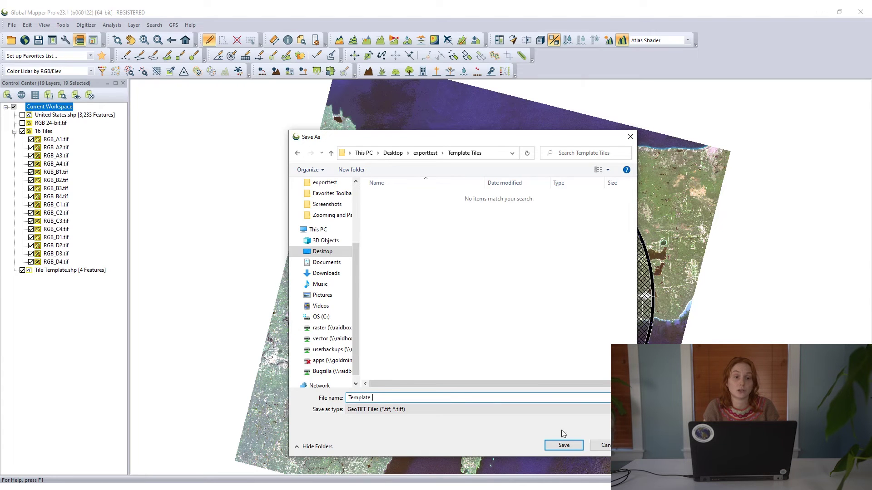
pyautogui.click(554, 444)
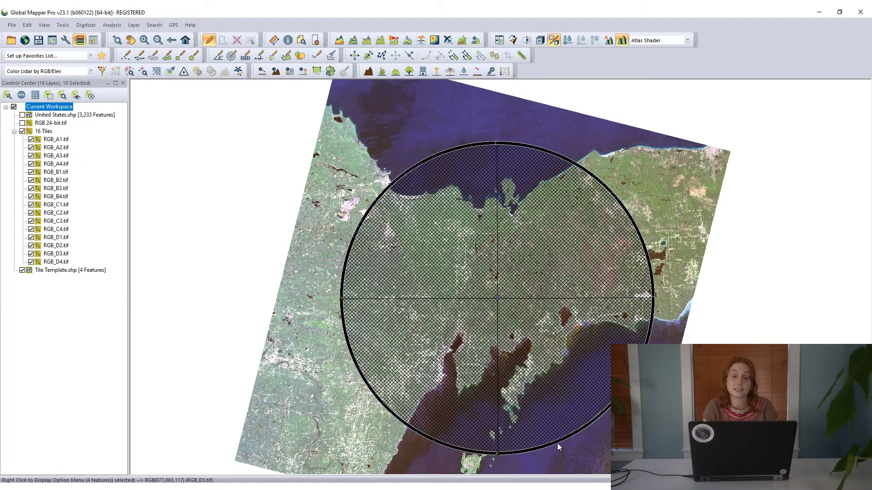
# Hide the tile template and 16 Tiles layers, load Template Tiles as group 'Template', and expand it.
pyautogui.click(22, 270)
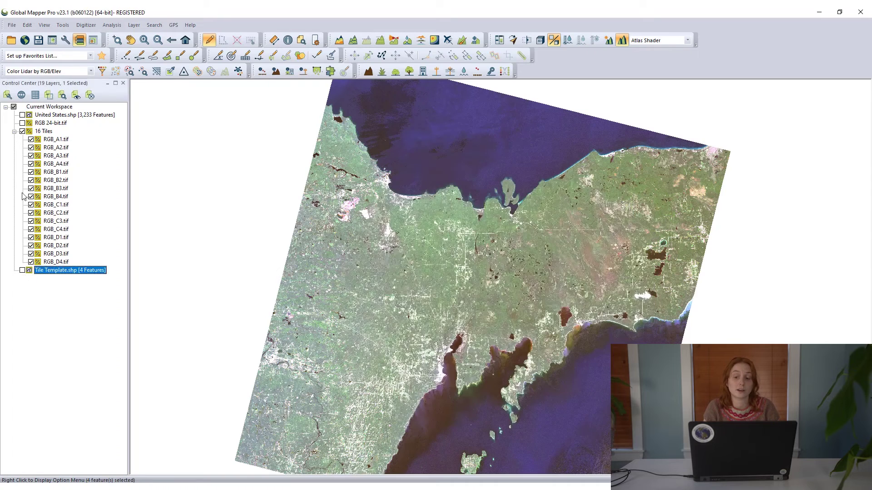
pyautogui.click(22, 131)
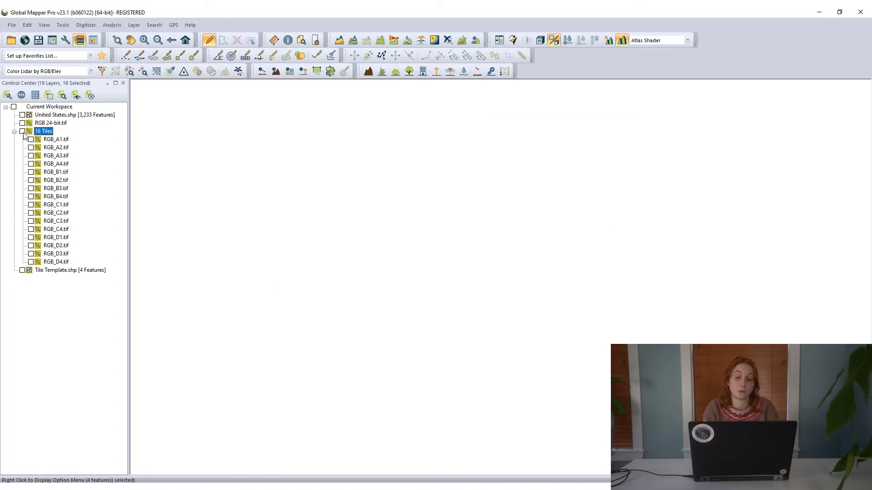
pyautogui.click(12, 25)
pyautogui.click(39, 93)
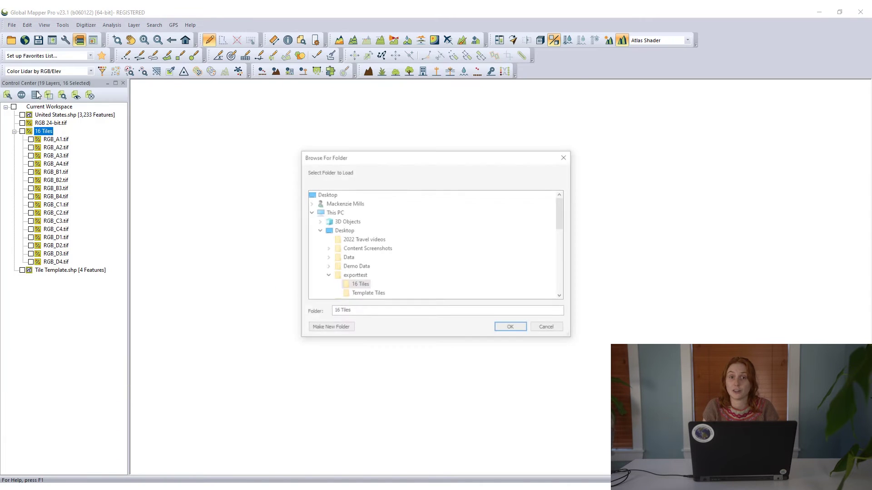
pyautogui.click(363, 294)
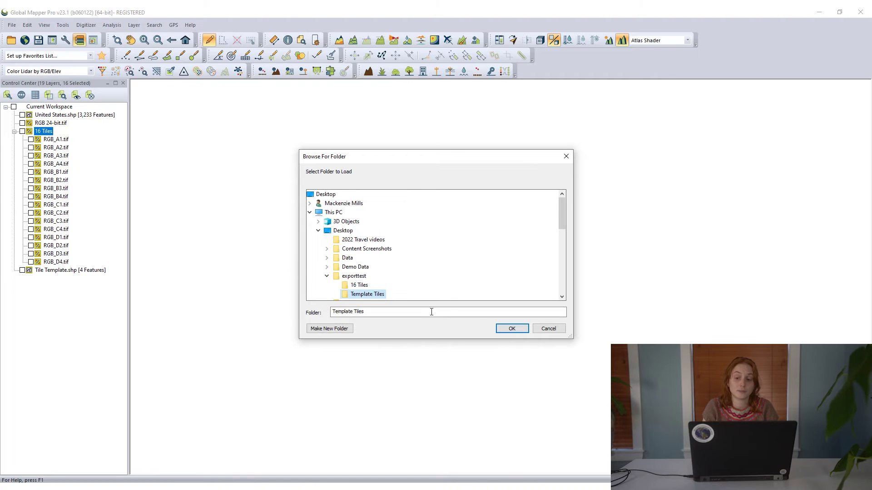
pyautogui.click(506, 329)
pyautogui.click(400, 272)
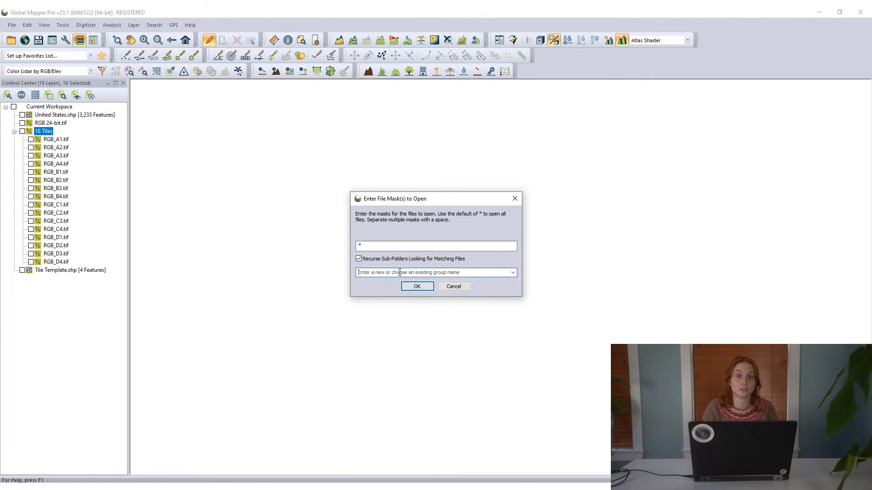
pyautogui.write('Template')
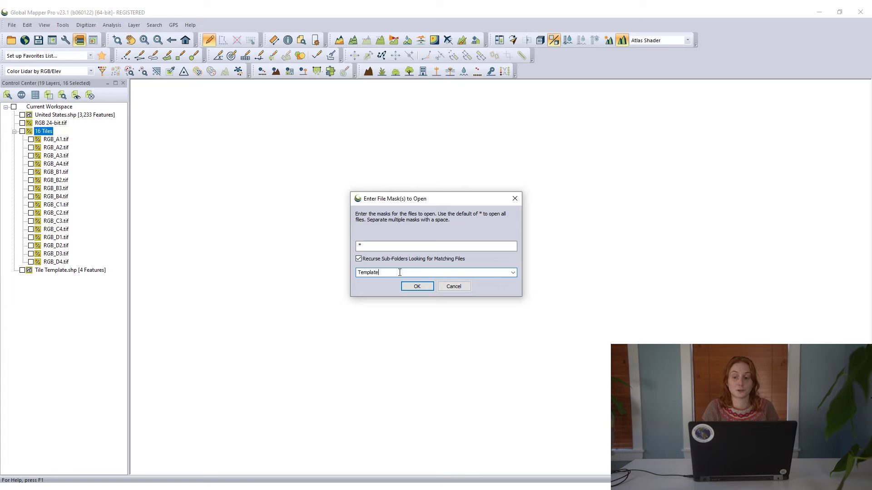
pyautogui.press('Return')
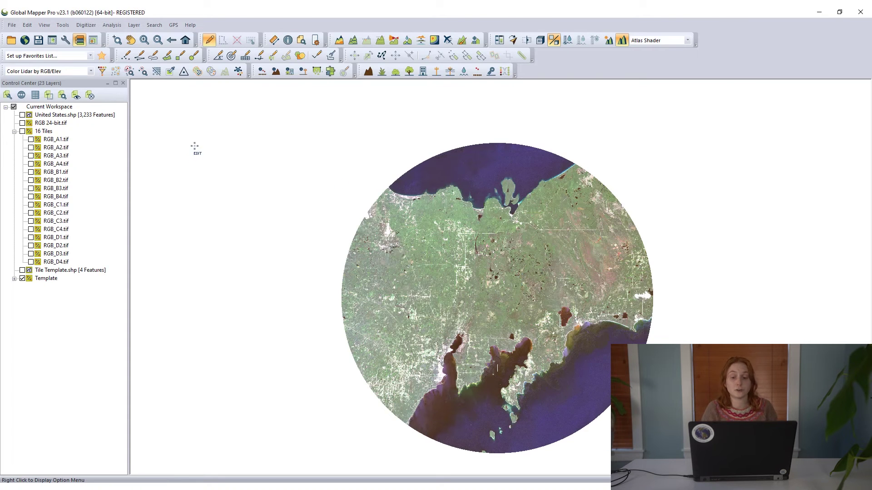
pyautogui.click(14, 278)
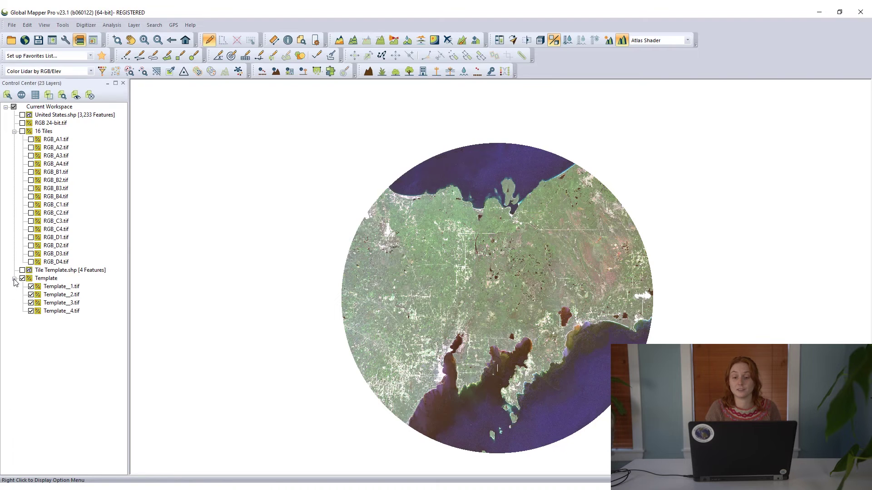
# Toggle the Template_2, Template_3 and Template_4 quadrants off and back on.
pyautogui.click(31, 295)
pyautogui.click(31, 303)
pyautogui.click(30, 311)
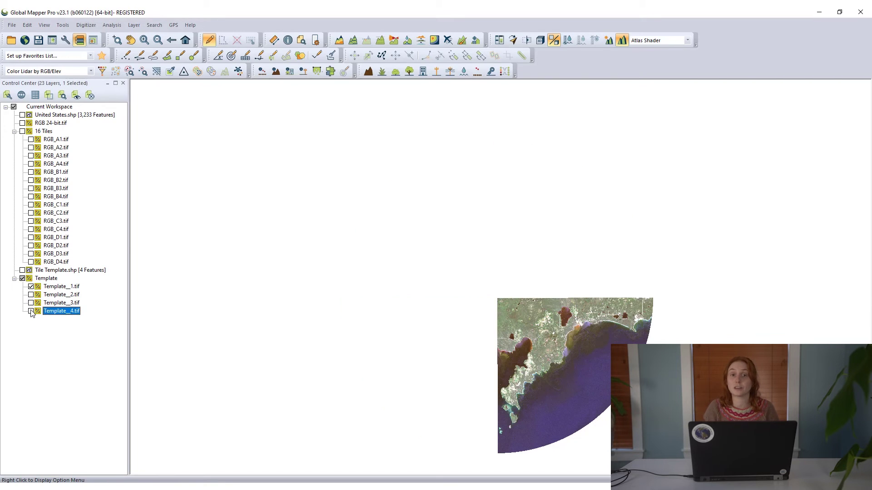
pyautogui.click(31, 311)
pyautogui.click(31, 303)
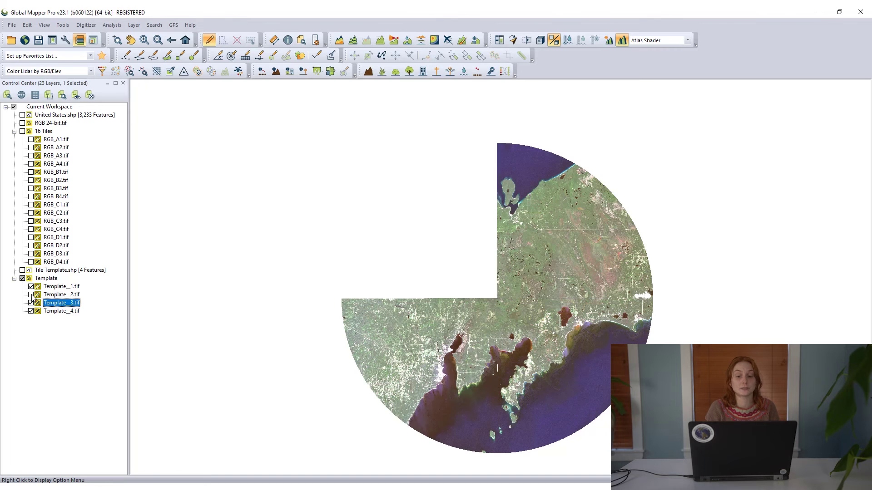
pyautogui.click(31, 295)
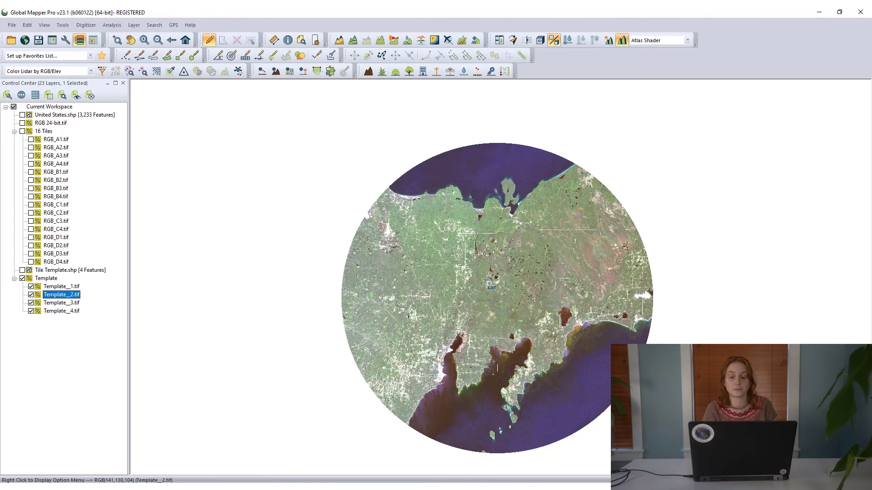
# Zoom in and repeat the quadrant toggle check, leaving all four quadrants visible.
pyautogui.scroll(1, 495, 295)
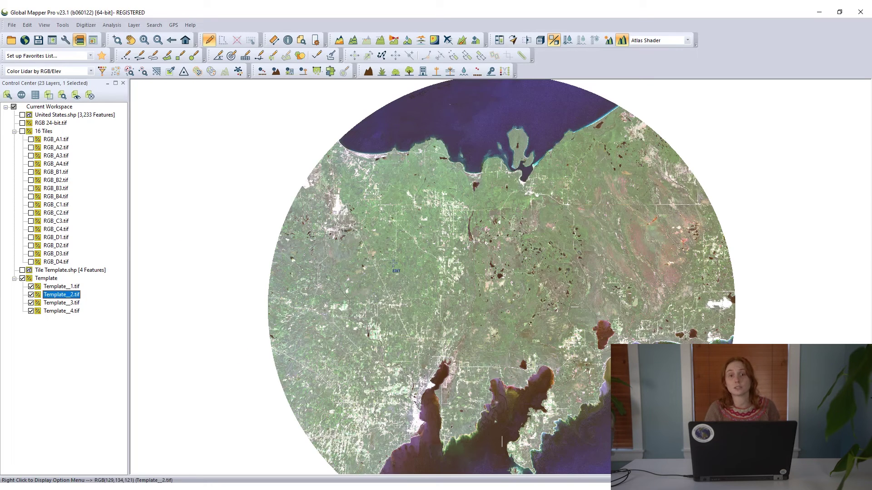
pyautogui.click(31, 295)
pyautogui.click(31, 302)
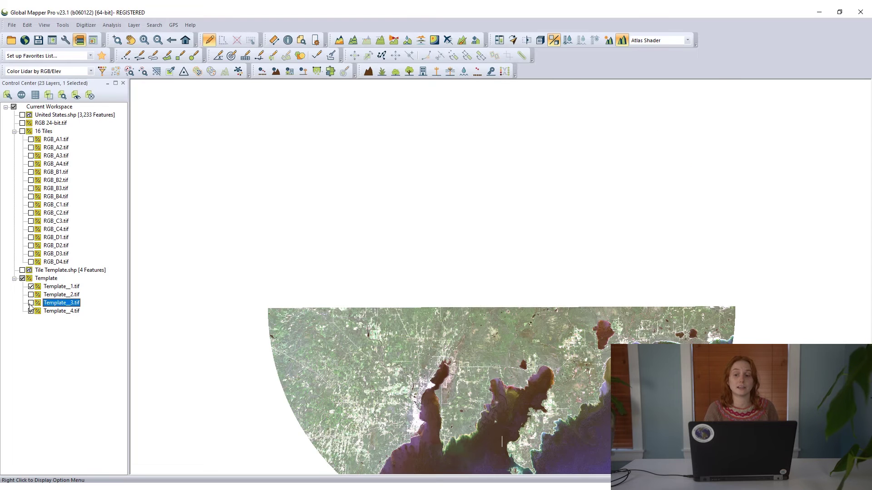
pyautogui.click(31, 311)
pyautogui.click(31, 303)
pyautogui.click(30, 295)
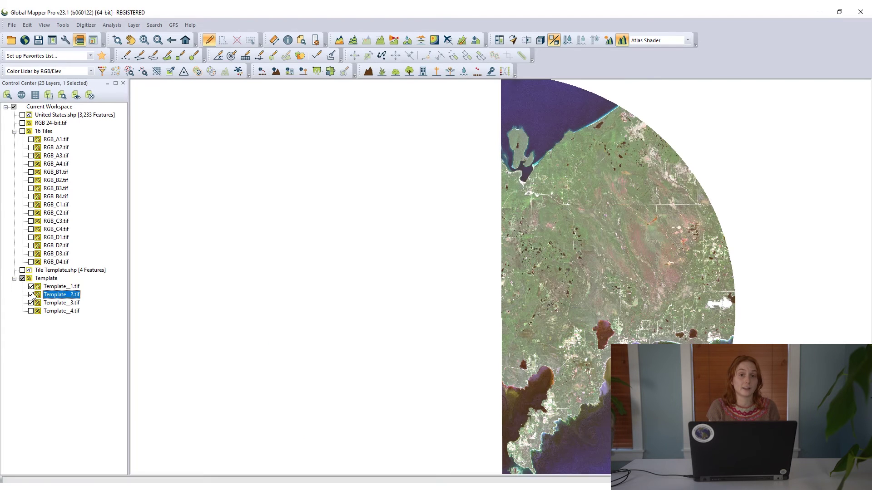
pyautogui.click(31, 311)
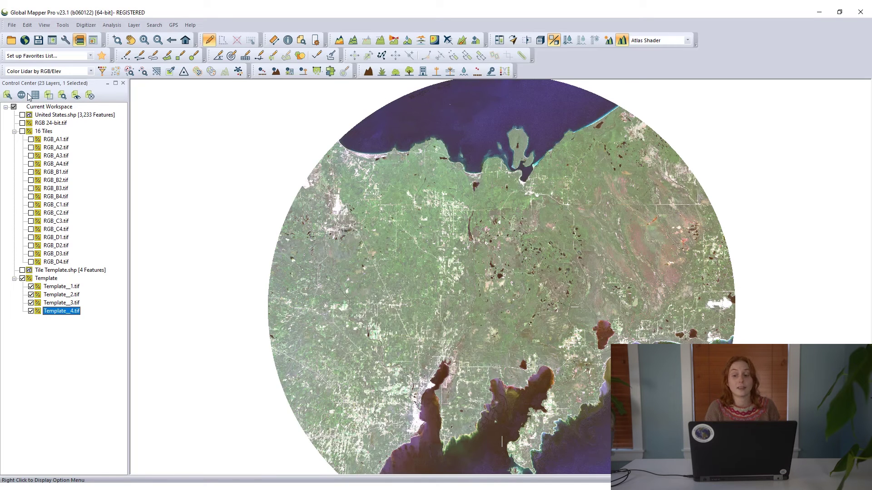
# Start a JPG2000 raster export and review its Tiling settings, returning to the General tab.
pyautogui.click(16, 26)
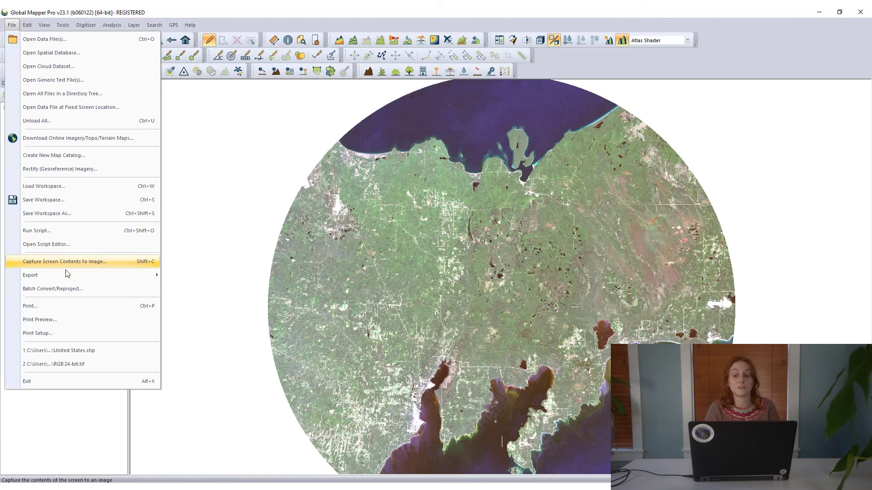
pyautogui.moveTo(83, 274)
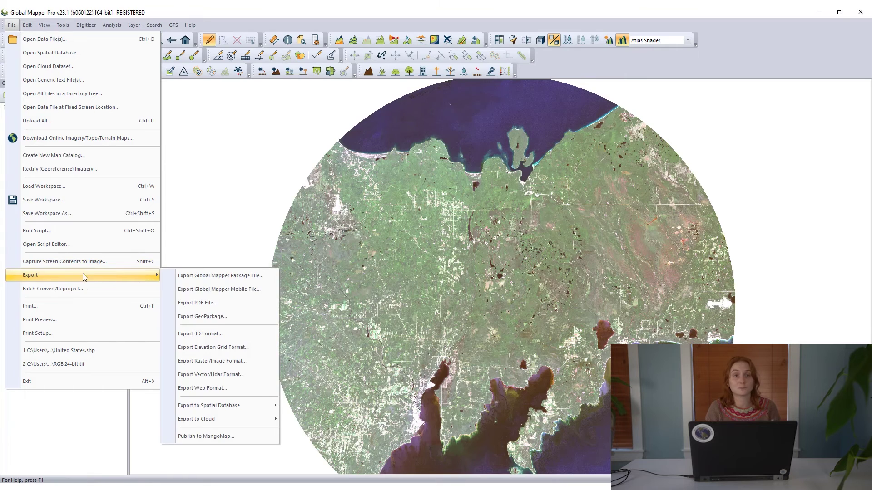
pyautogui.click(228, 364)
pyautogui.click(387, 261)
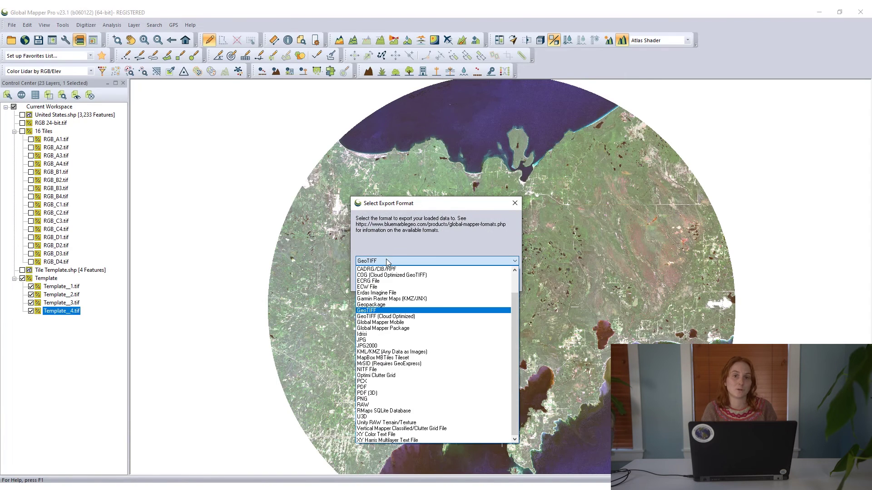
pyautogui.click(381, 346)
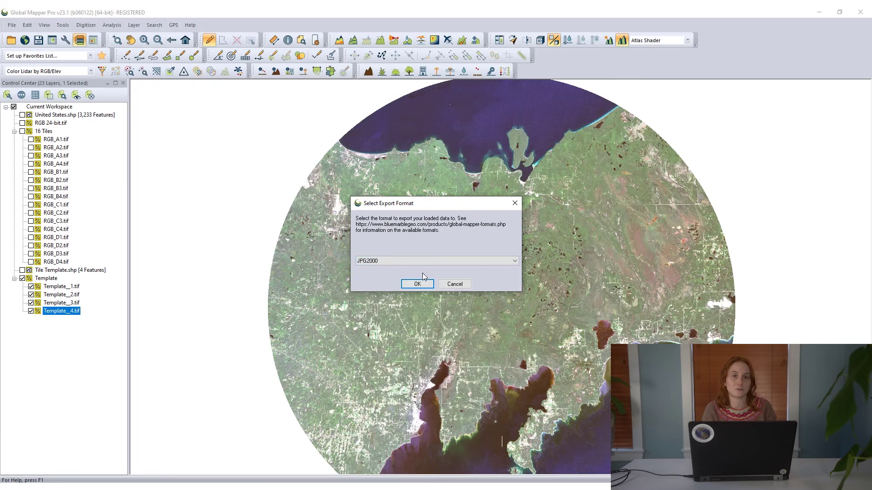
pyautogui.click(421, 285)
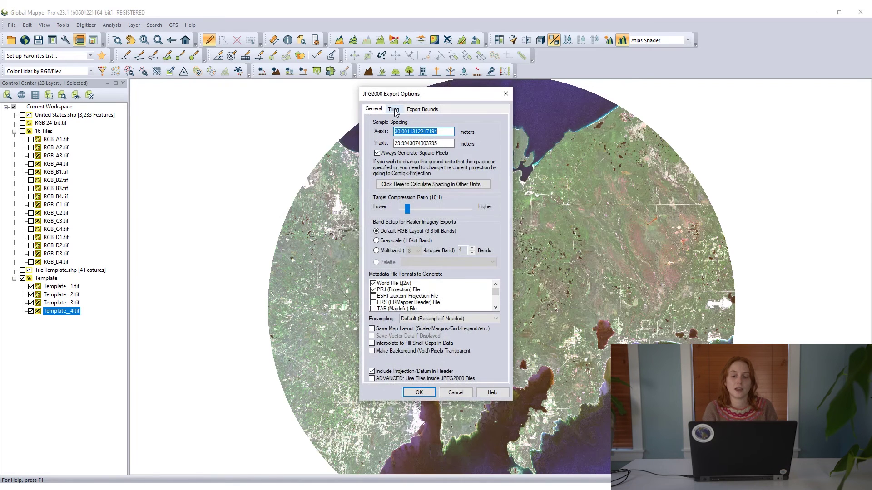
pyautogui.click(393, 109)
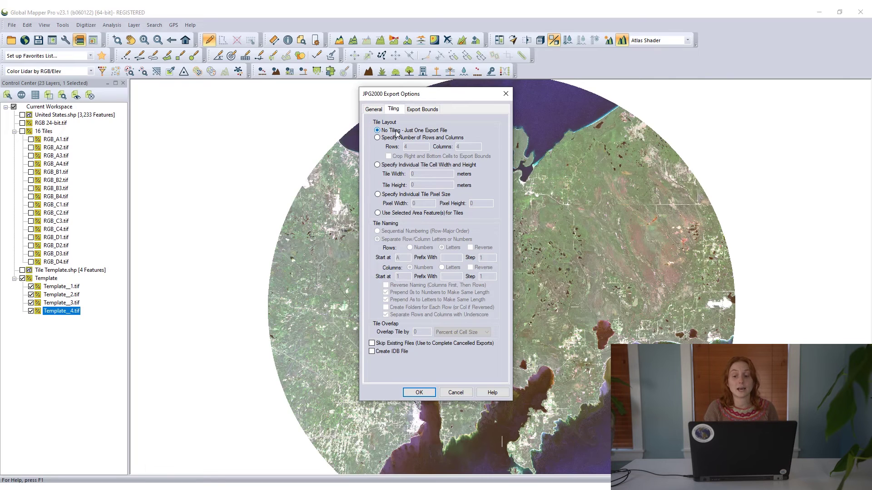
pyautogui.click(374, 110)
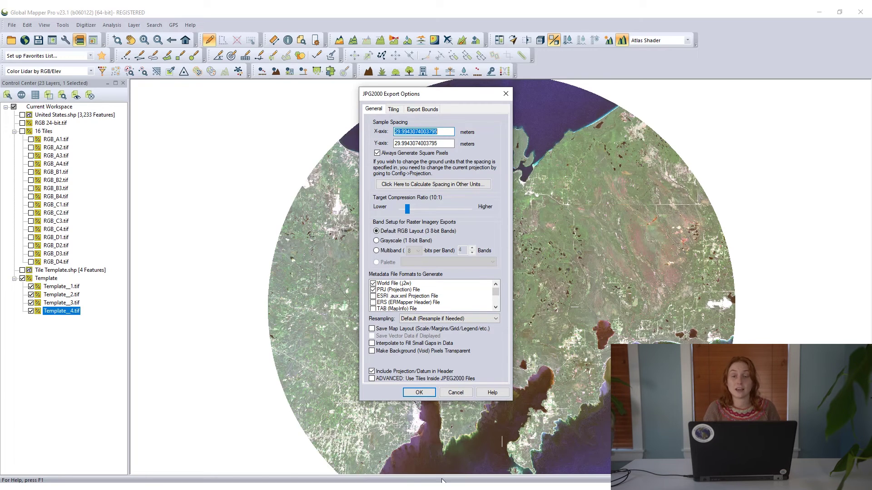
# Accept the JPG2000 options and save the export as Circle_RGB.jp2 in the exporttest folder.
pyautogui.click(419, 393)
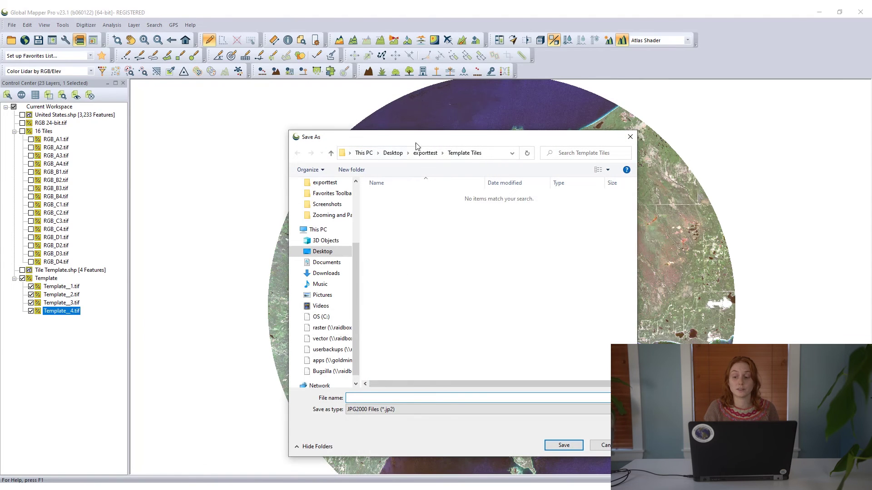
pyautogui.click(425, 153)
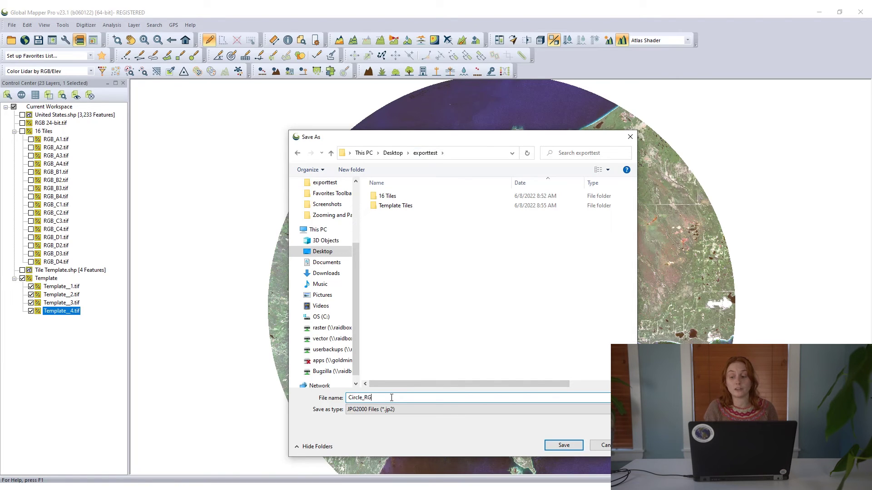
pyautogui.press('Return')
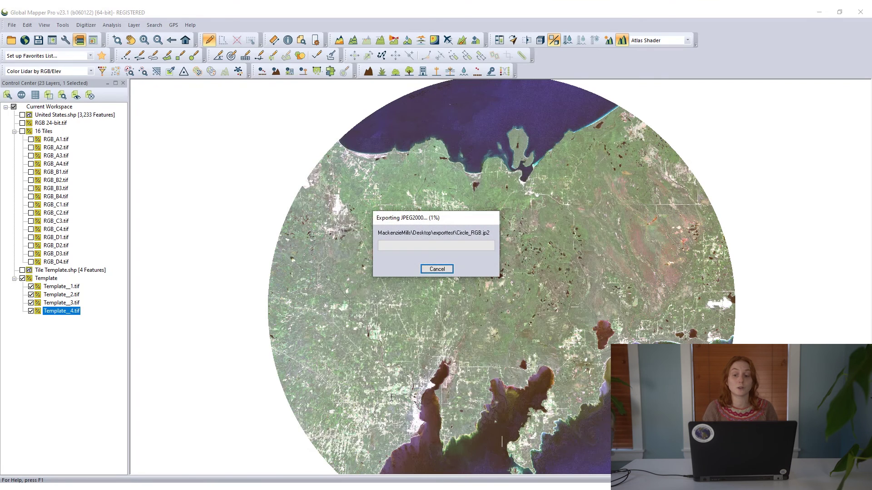